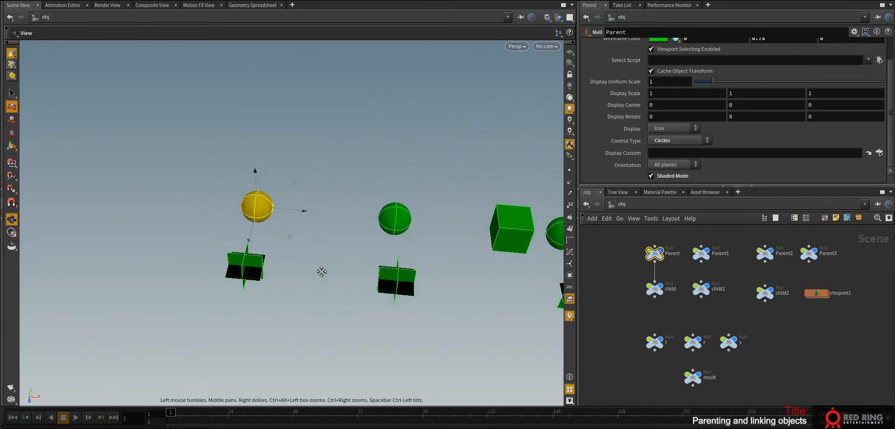
Select the Parent1 sphere and the linked child1 planes and test moving them in the viewport.
key(t)
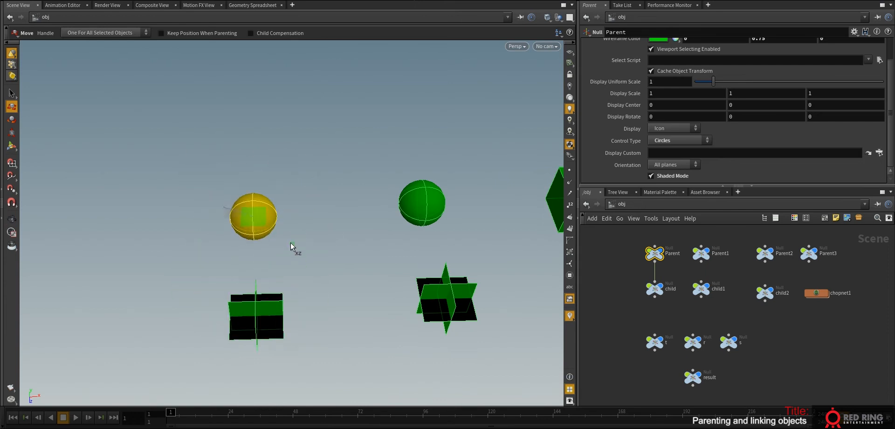
key(Escape)
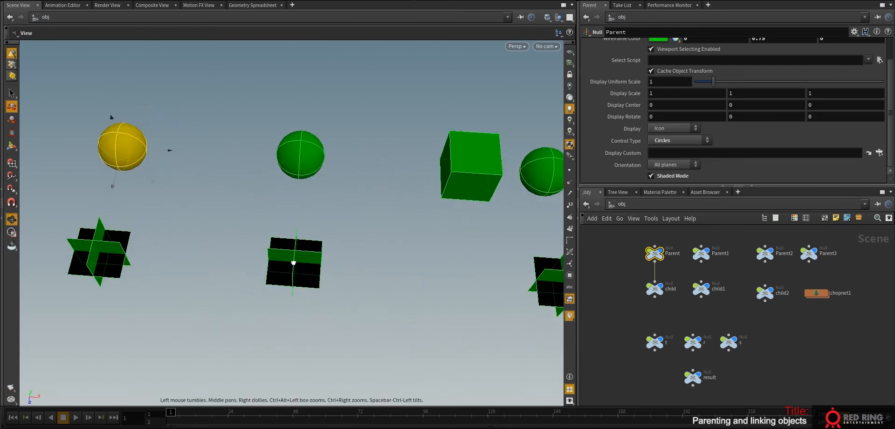
key(t)
click(286, 172)
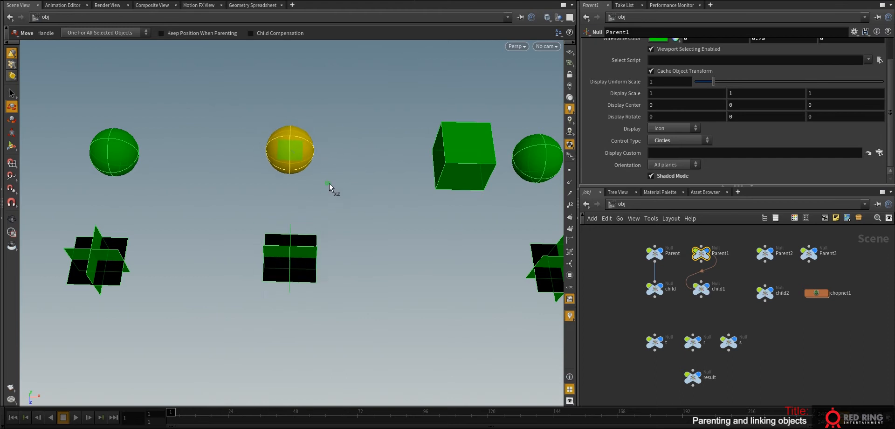
click(312, 253)
drag(332, 285, 347, 297)
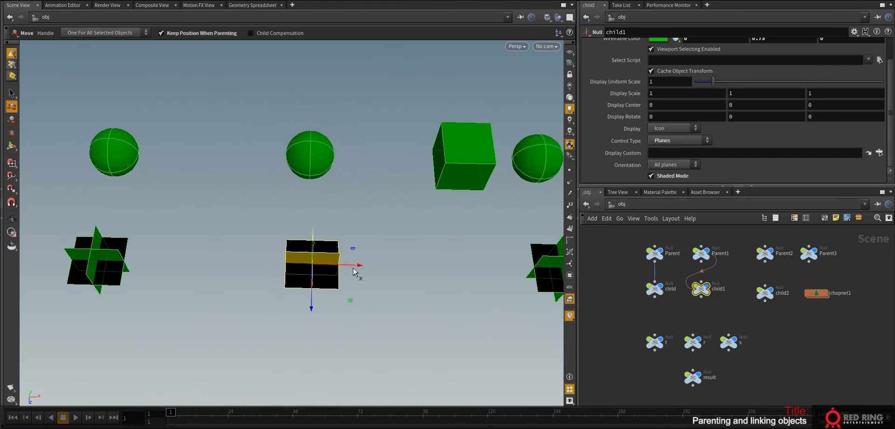
Set the Control Type of the s null to Circles.
key(Escape)
right_drag(391, 236, 363, 255)
drag(392, 257, 421, 294)
right_drag(420, 269, 344, 278)
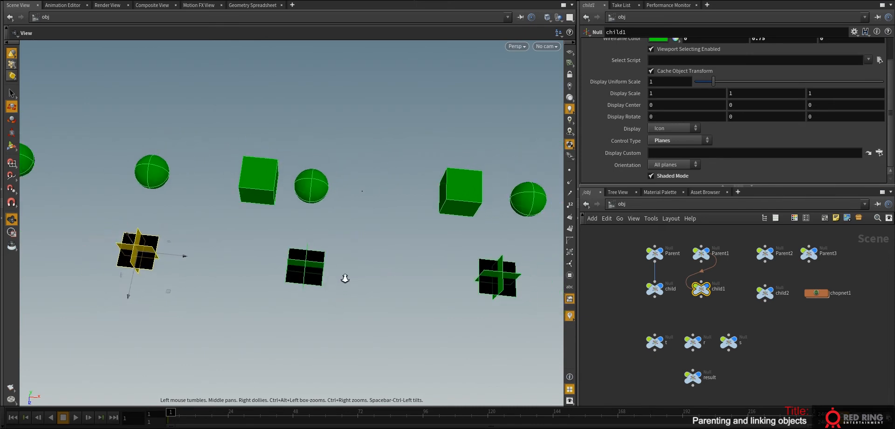
key(t)
click(728, 342)
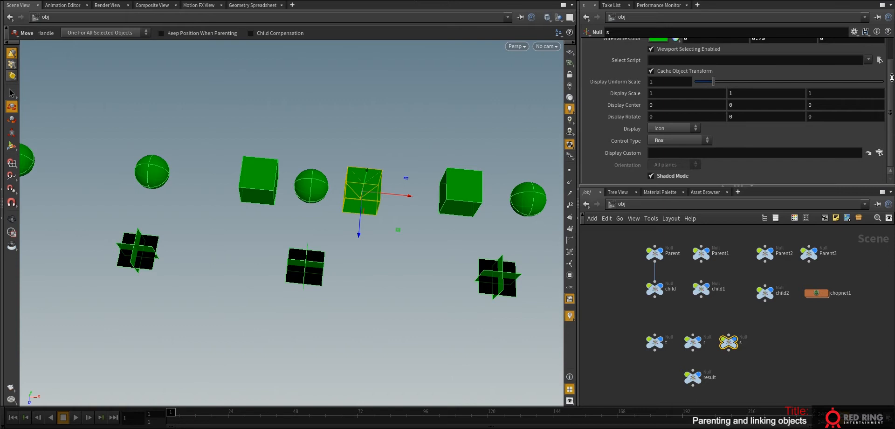
scroll(891, 77, up, 2)
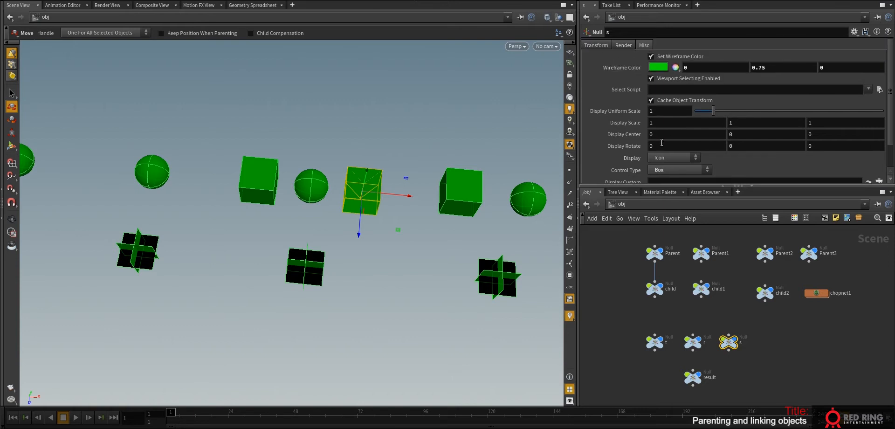
key(Escape)
mouse_move(355, 254)
mouse_down()
mouse_move(326, 224)
mouse_move(381, 247)
mouse_move(354, 247)
mouse_up()
click(702, 169)
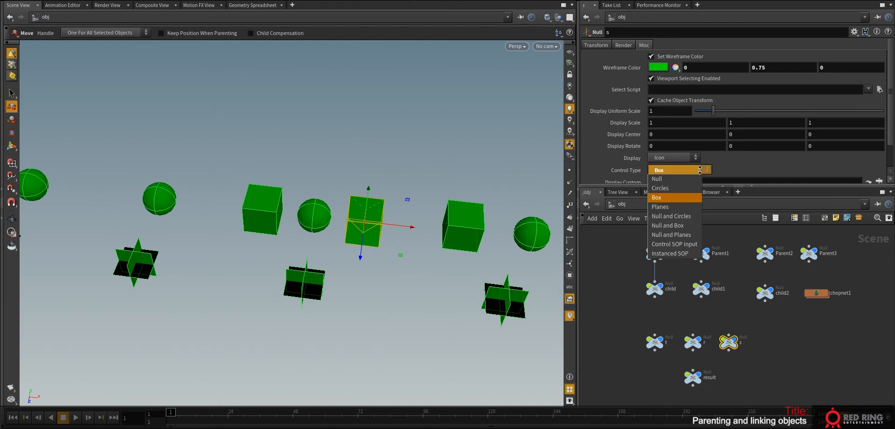
click(668, 189)
key(Escape)
Inspect the Parent2 and child2 links and the constraint blend setup inside chopnet1, and return to the object level.
drag(394, 330, 373, 285)
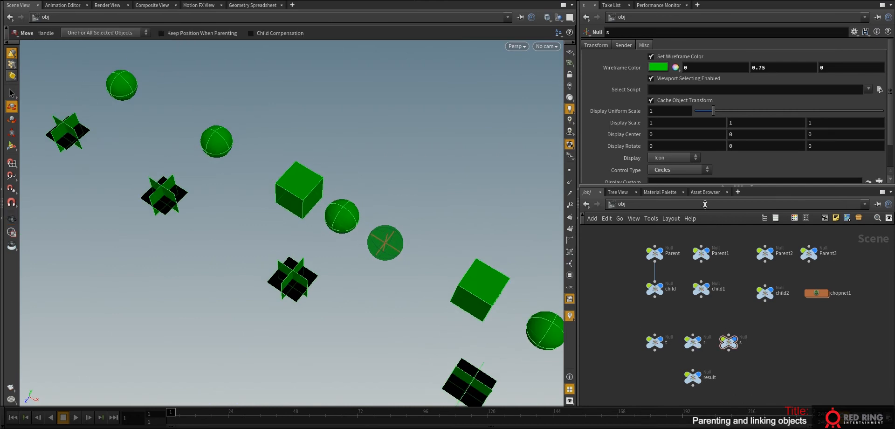
drag(317, 280, 293, 259)
middle_drag(744, 362, 723, 356)
drag(728, 324, 680, 254)
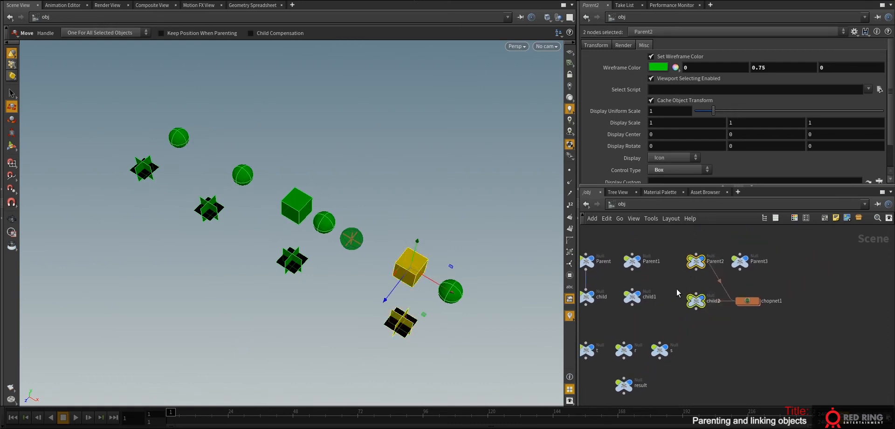
click(771, 281)
double_click(747, 301)
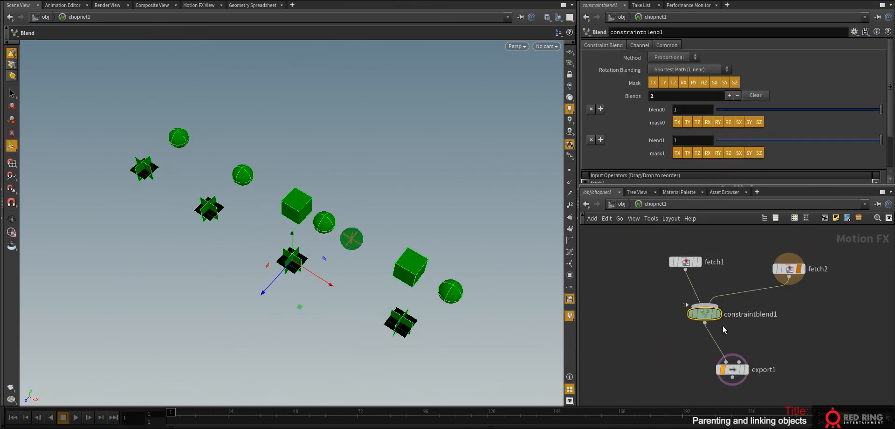
click(619, 206)
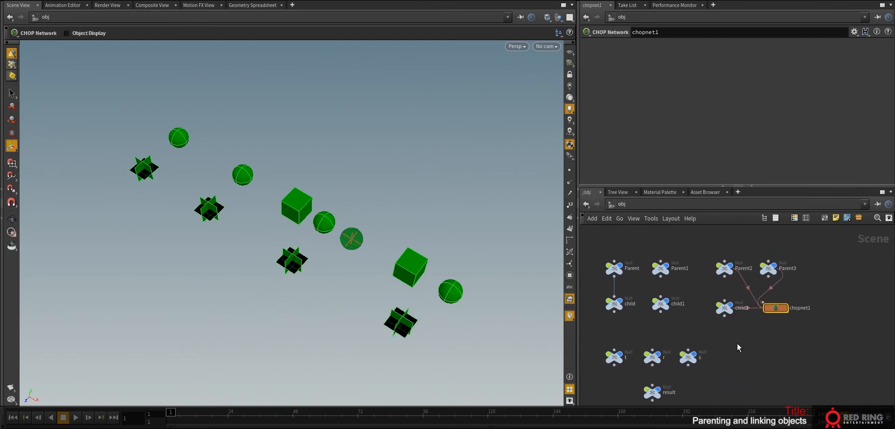
Add a Blend object next to the result null in the object network.
key(h)
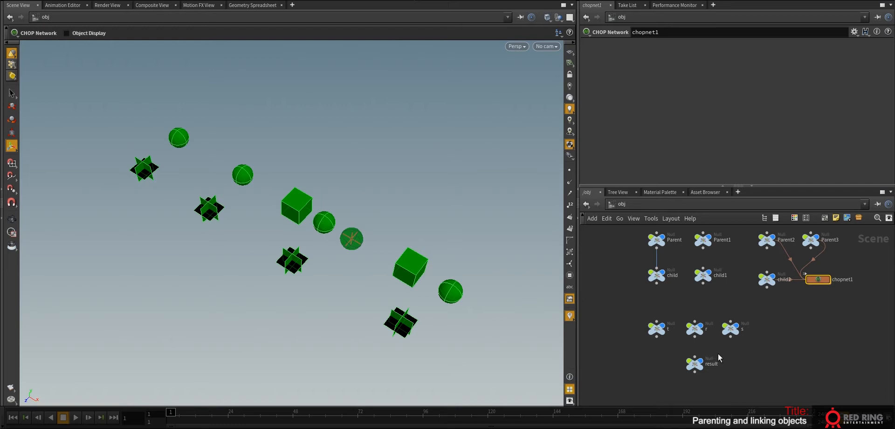
drag(668, 187, 668, 134)
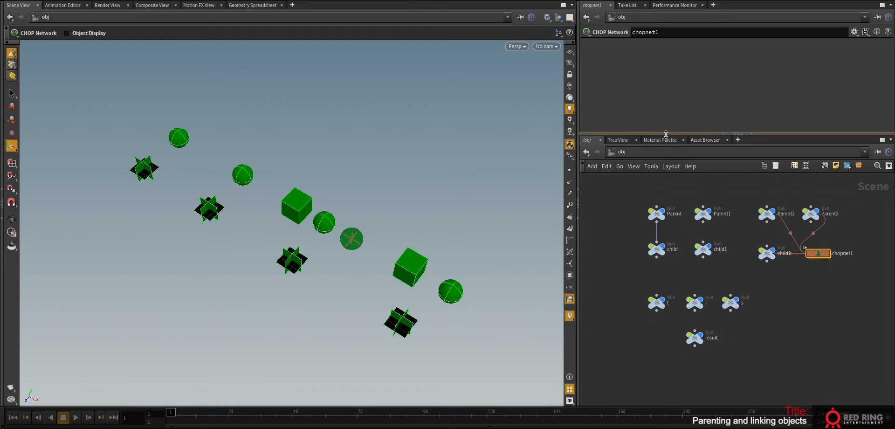
middle_drag(805, 313, 770, 321)
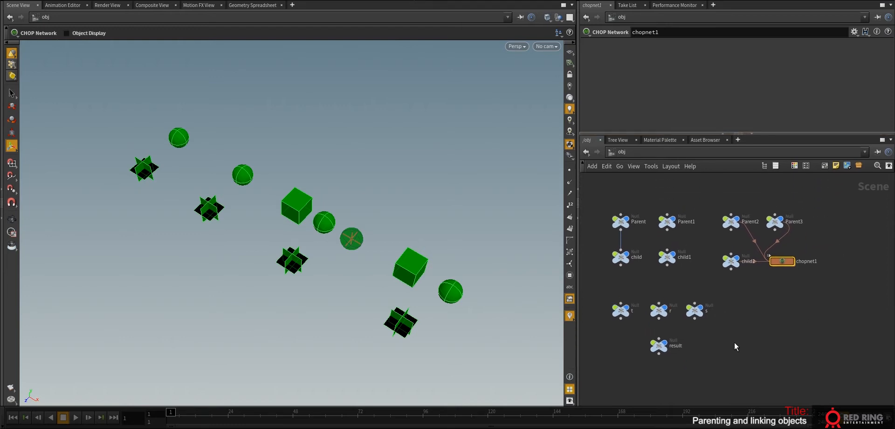
middle_drag(727, 357, 736, 345)
key(Tab)
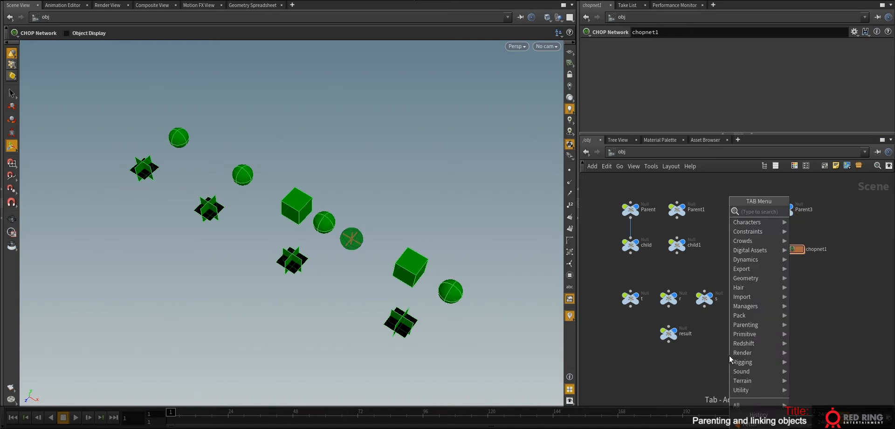
text(bl)
key(Return)
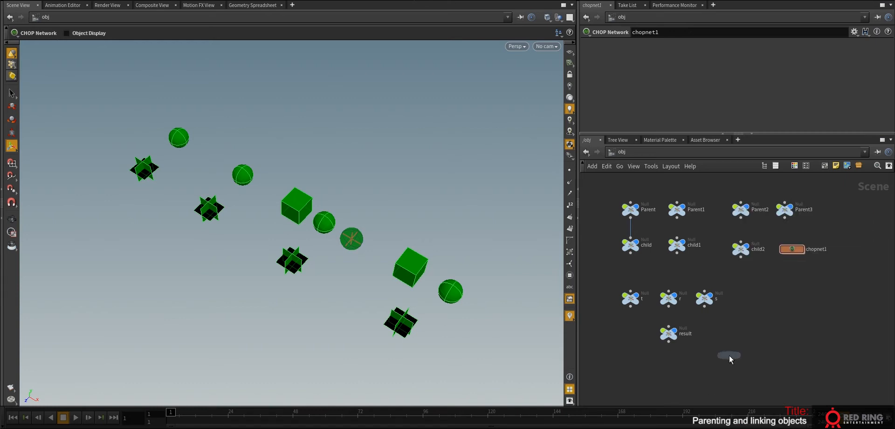
click(704, 344)
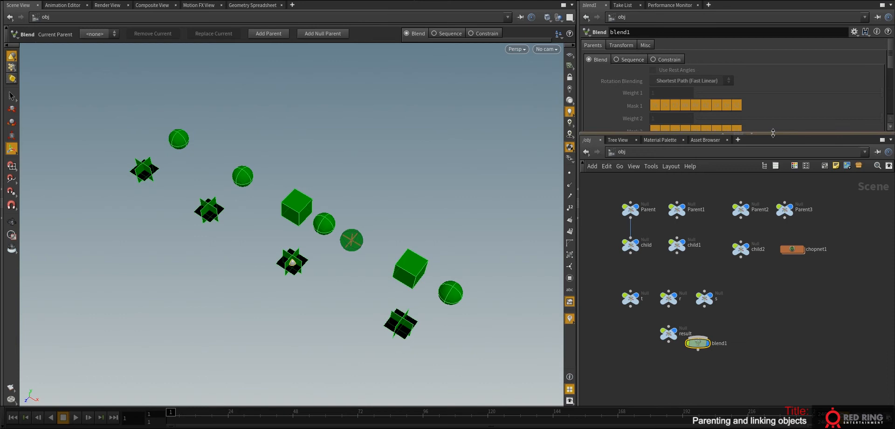
Compare the new Blend object's weights and masks with the constraint blend inside chopnet1, and return to the object level.
drag(770, 135, 770, 201)
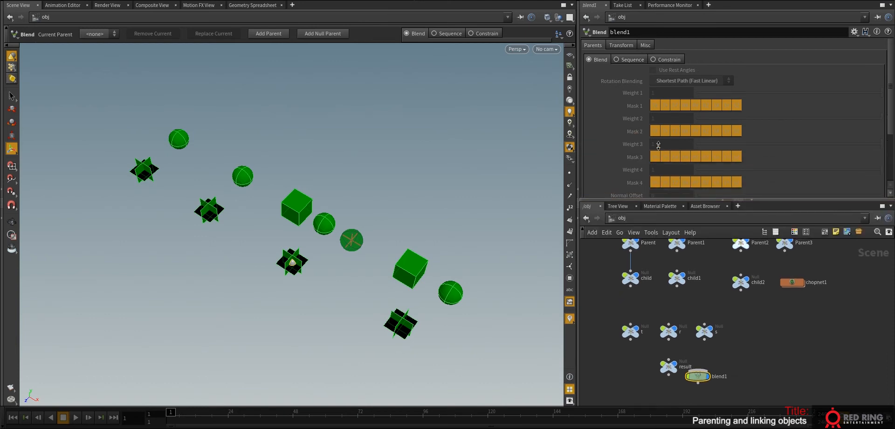
double_click(793, 283)
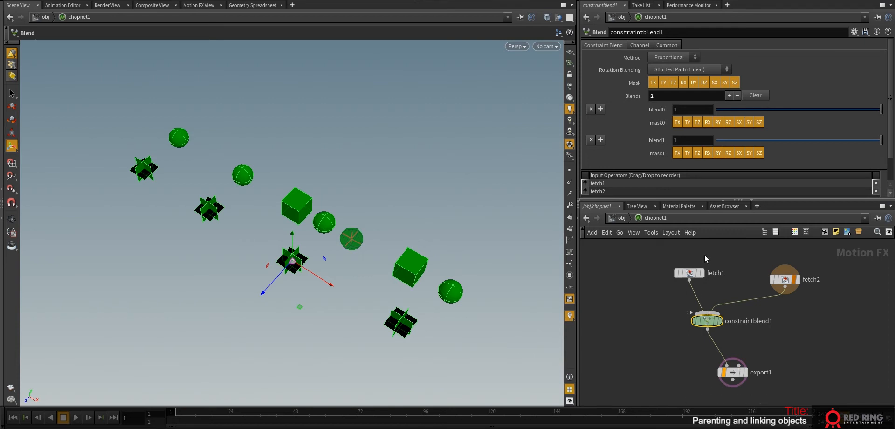
click(620, 219)
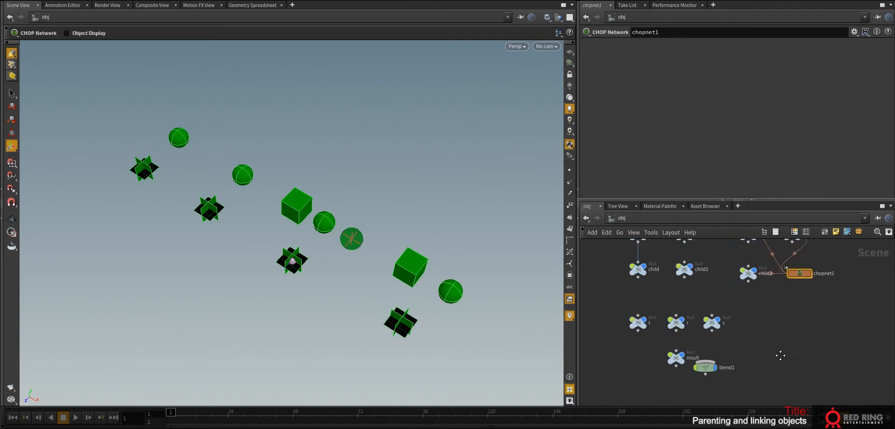
Arrange the blend1 node above result and wire the t, r and s nulls into it.
drag(685, 362, 664, 386)
drag(725, 354, 680, 348)
drag(767, 328, 647, 293)
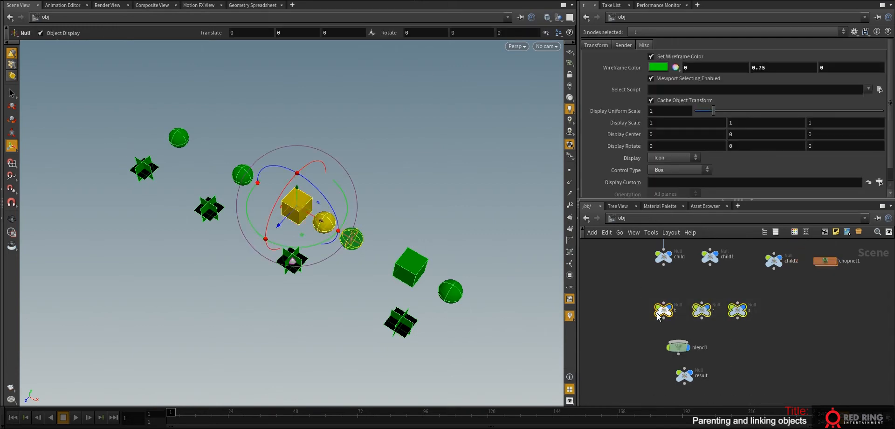
drag(664, 320, 679, 355)
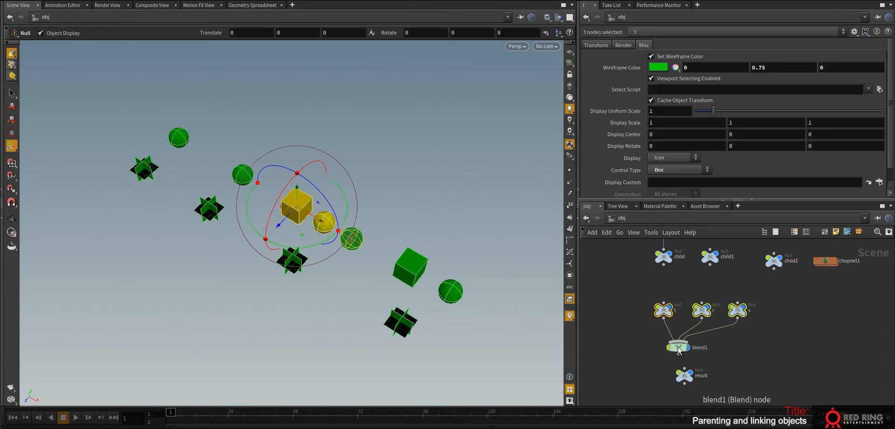
click(678, 348)
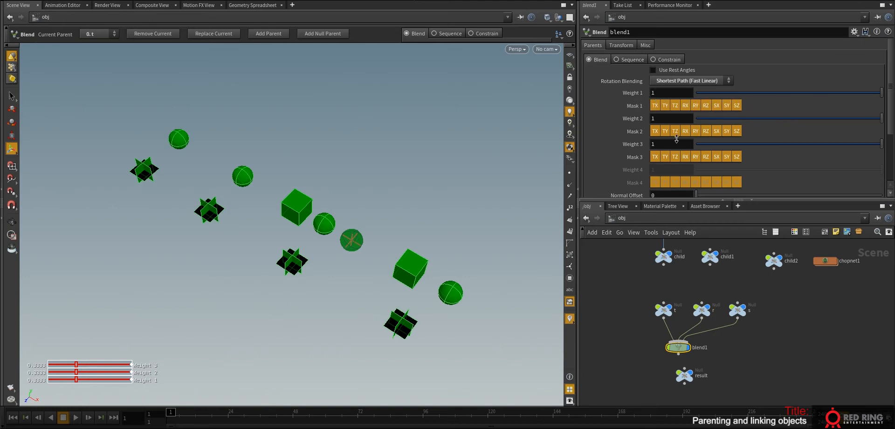
Enable Keep Position When Parenting on the result null and parent it to blend1, placing it just below.
click(683, 375)
scroll(759, 147, down, 1)
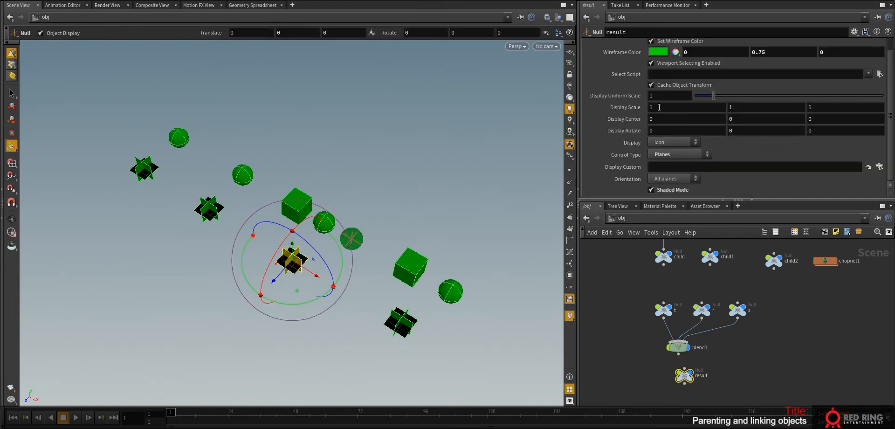
scroll(641, 131, up, 1)
click(596, 45)
click(652, 141)
click(678, 354)
drag(684, 373, 671, 383)
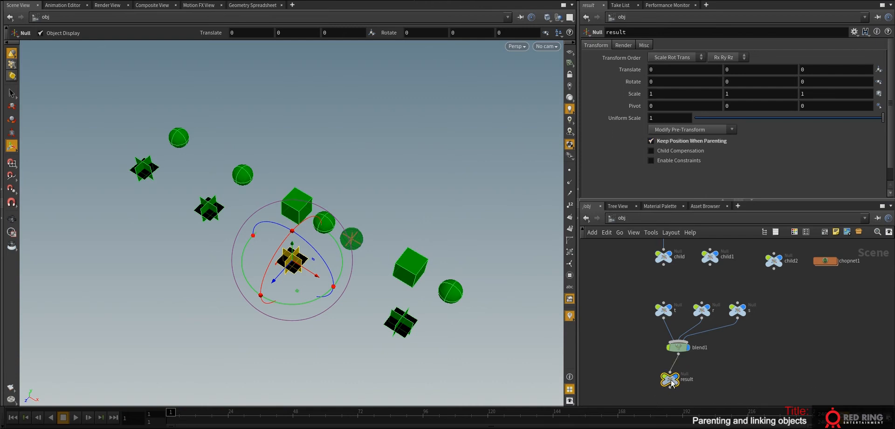
Test the blend by moving the t, r and s nulls in turn on their XZ planes.
click(679, 350)
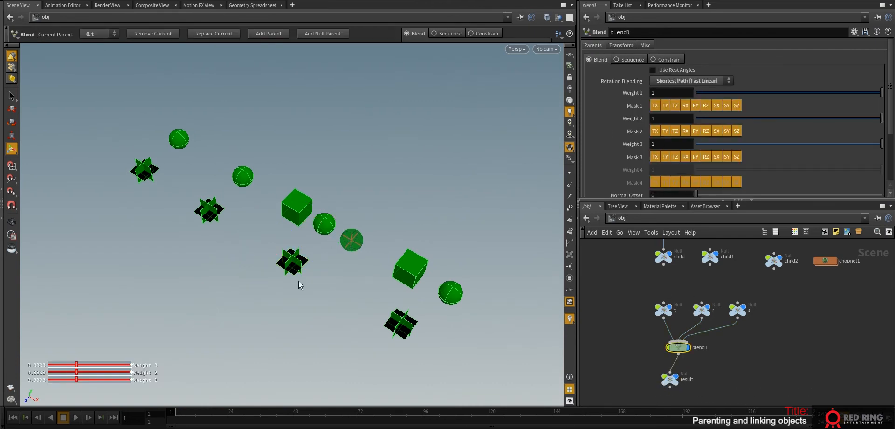
scroll(322, 286, up, 5)
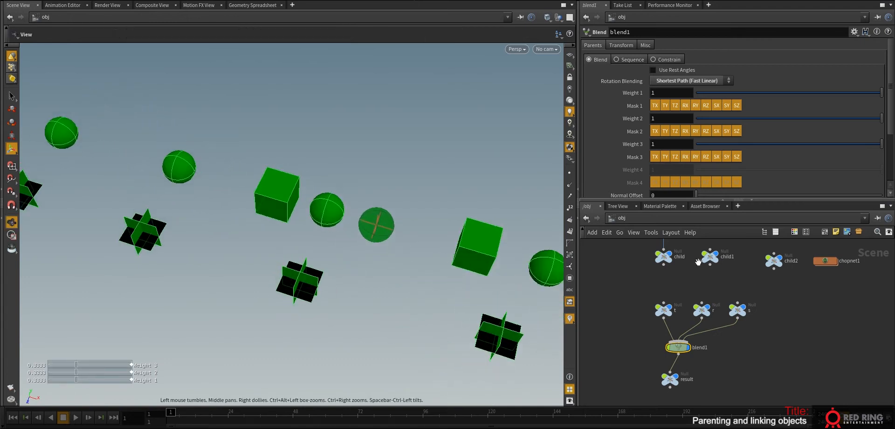
click(663, 309)
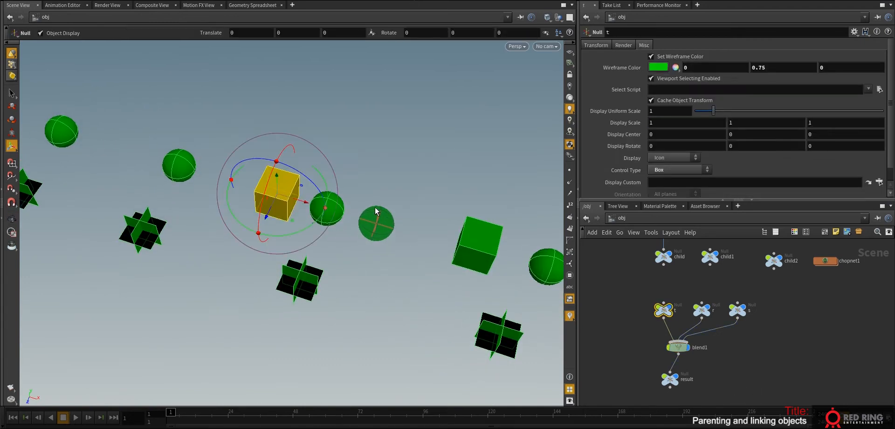
drag(291, 220, 264, 175)
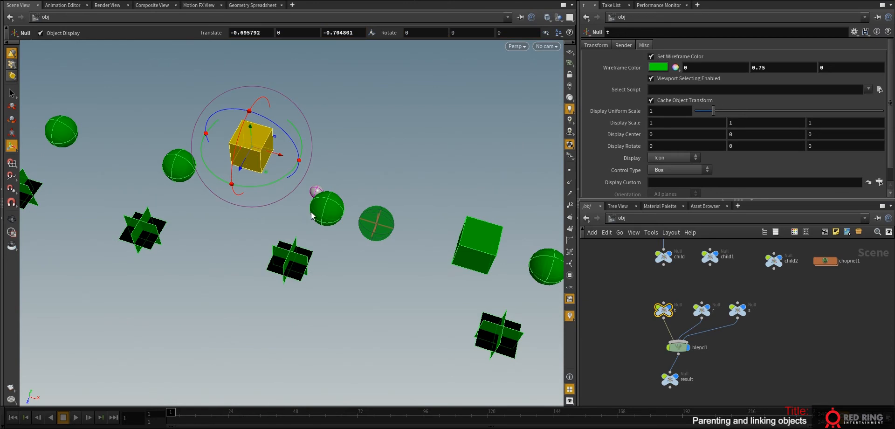
click(330, 219)
drag(343, 235, 352, 167)
click(373, 231)
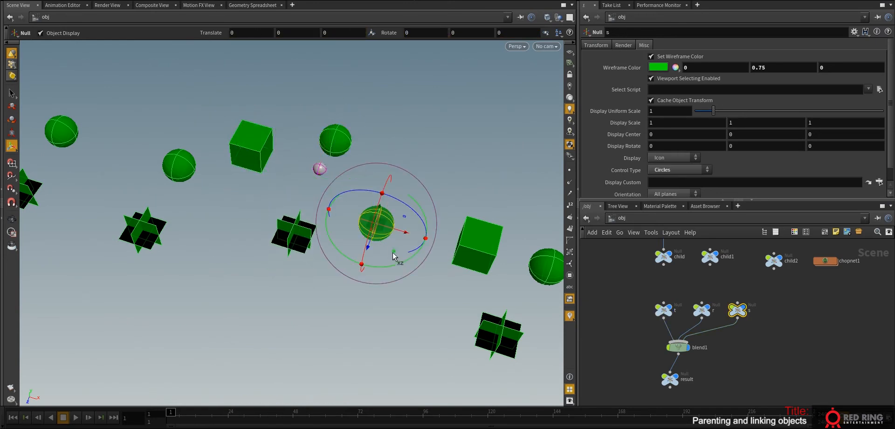
drag(394, 254, 430, 374)
Reset the Translate values of the t, r and s nulls to 0 together.
drag(748, 321, 603, 287)
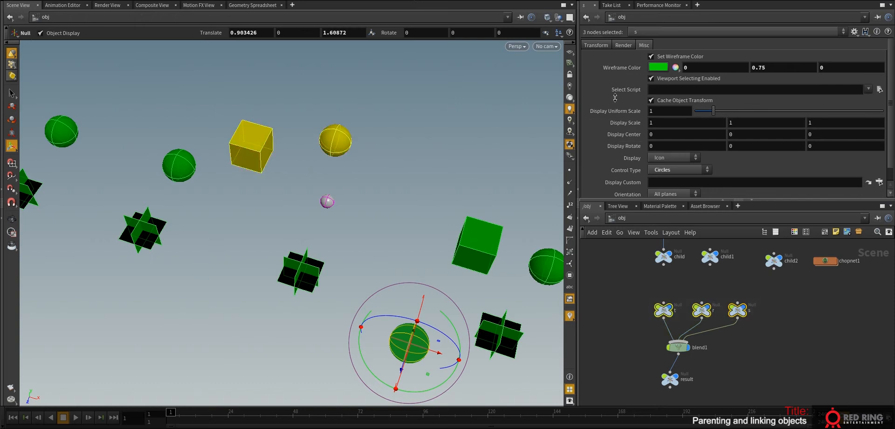
click(591, 45)
ctrl+middle_click(625, 70)
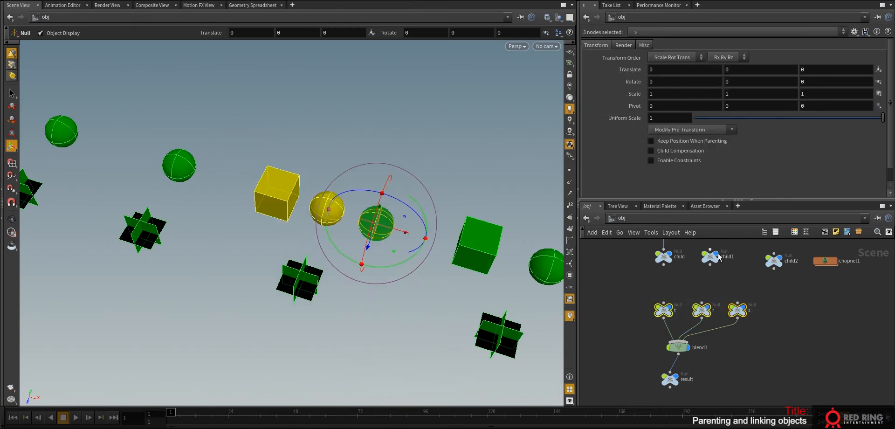
click(815, 328)
Limit Mask 1 of the blend1 node to the TX, TY and TZ channels.
click(662, 308)
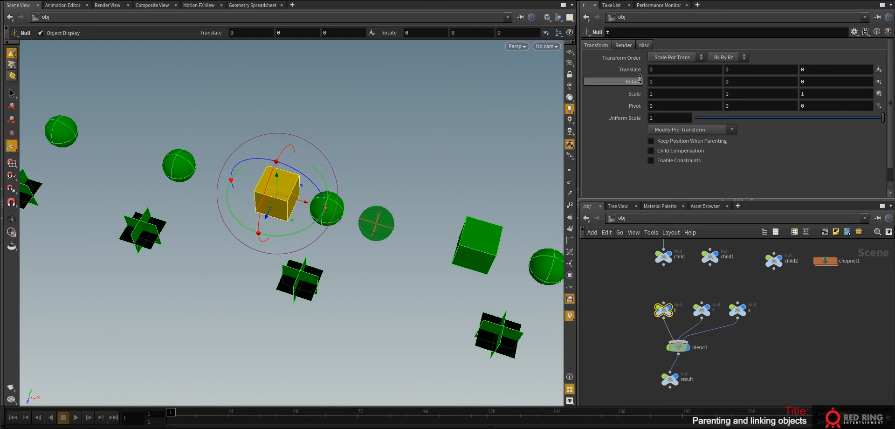
click(678, 347)
click(685, 105)
click(696, 106)
click(706, 105)
click(716, 106)
click(735, 105)
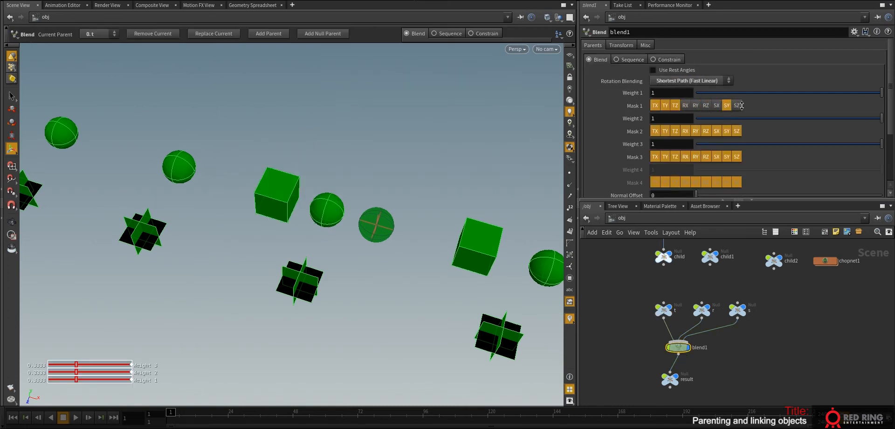
Limit Mask 2 of blend1 to RX, RY and RZ, and Mask 3 to SX, SY and SZ.
click(655, 131)
click(716, 131)
click(736, 130)
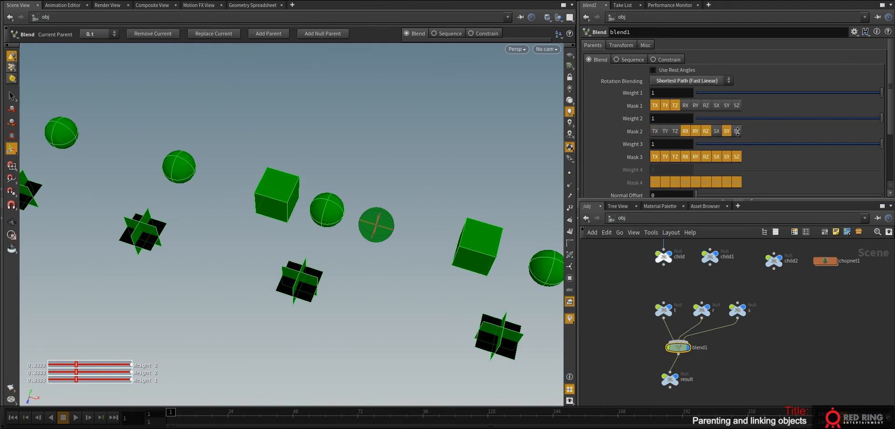
click(706, 157)
click(695, 156)
click(685, 156)
click(675, 157)
click(665, 156)
click(655, 156)
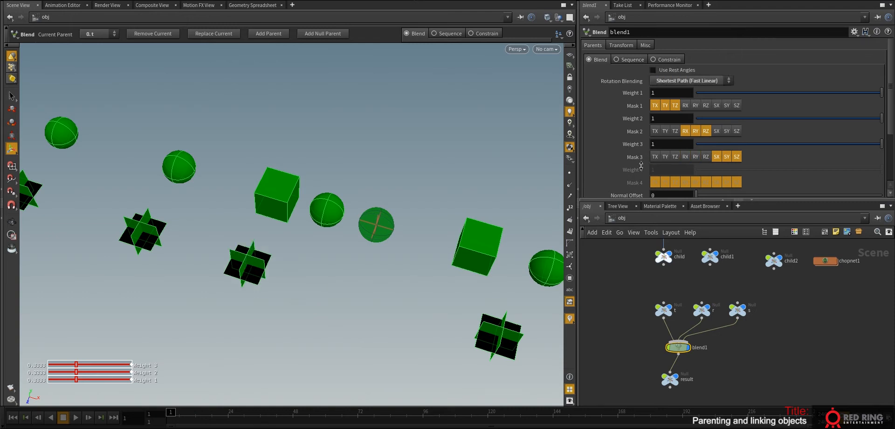
middle_drag(776, 360, 769, 347)
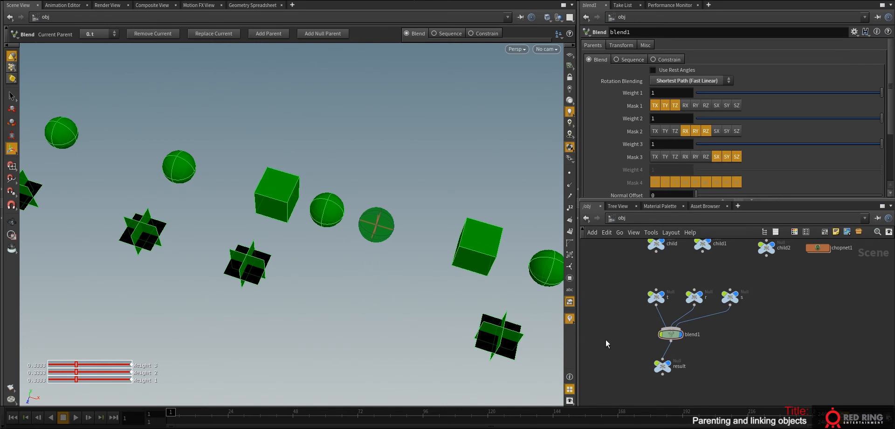
Try modifying the result null's pre-transform and resetting its Translate values to 0, and undo the change.
click(661, 365)
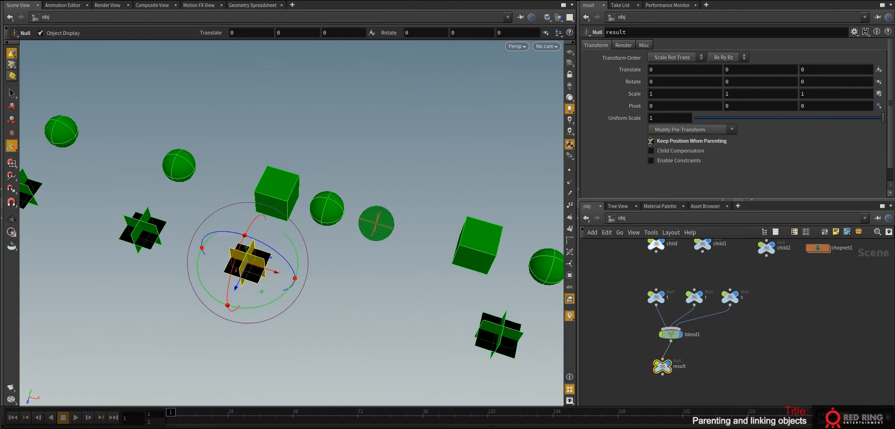
click(680, 129)
click(681, 176)
ctrl+middle_click(629, 70)
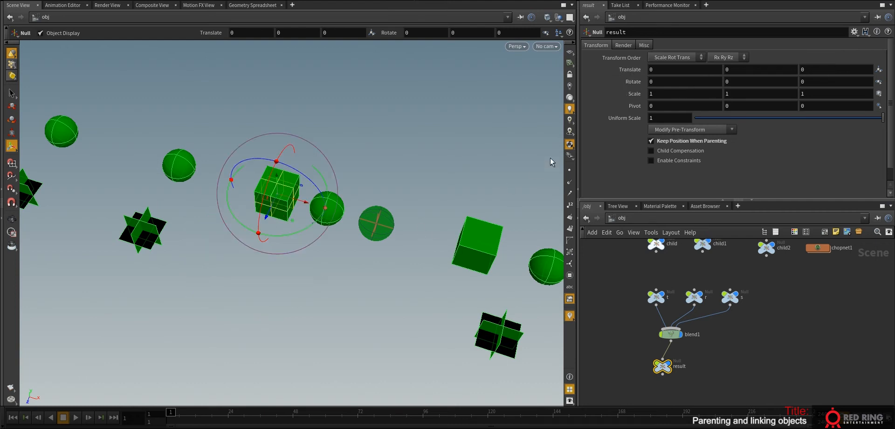
key(ctrl+z)
click(671, 129)
click(676, 142)
click(678, 130)
click(675, 138)
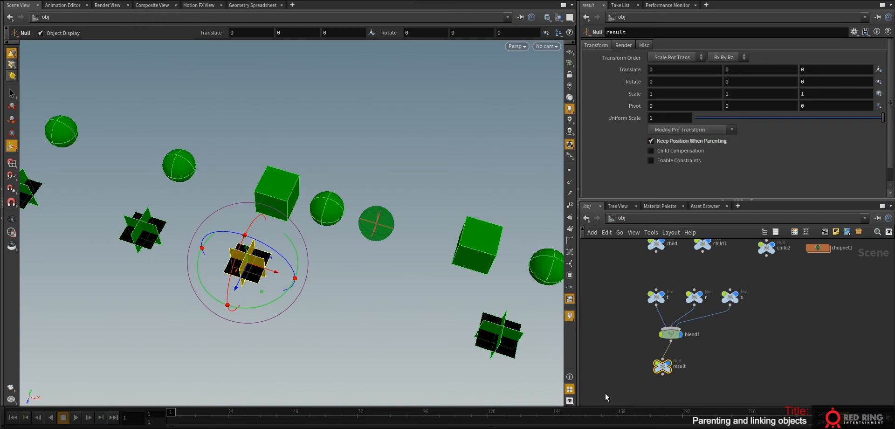
Test the blend by moving, rotating and scaling the t null to about 1.75, and reset its Scale and Rotate to defaults.
middle_drag(732, 344, 720, 341)
click(643, 293)
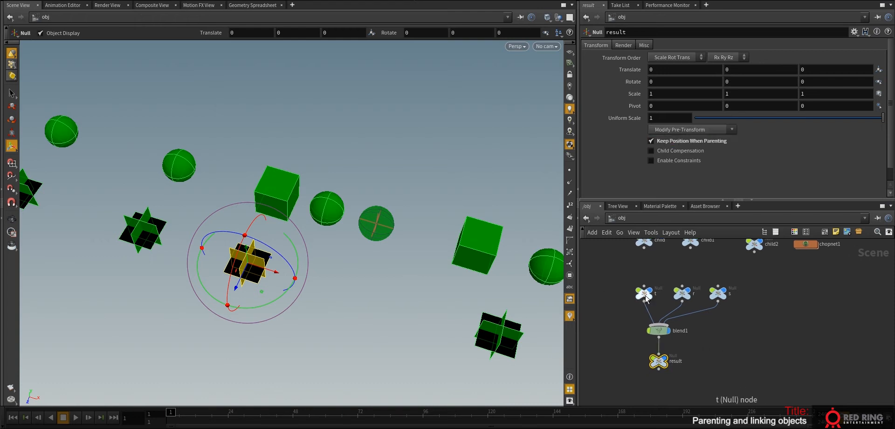
mouse_move(295, 221)
mouse_down()
mouse_move(270, 210)
mouse_move(301, 226)
mouse_up()
drag(282, 184, 298, 167)
key(e)
right_click(634, 94)
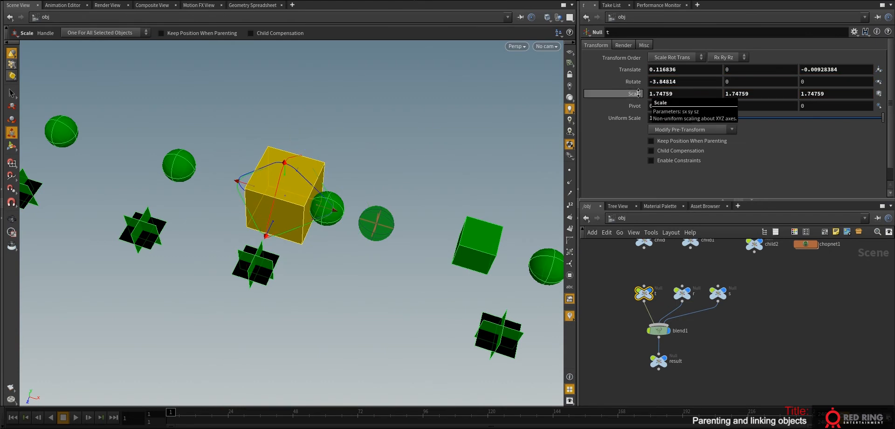
click(676, 107)
ctrl+middle_click(633, 82)
Test the r null by scaling it to about 1.53, moving and rotating it, and reset its transforms to defaults.
click(683, 292)
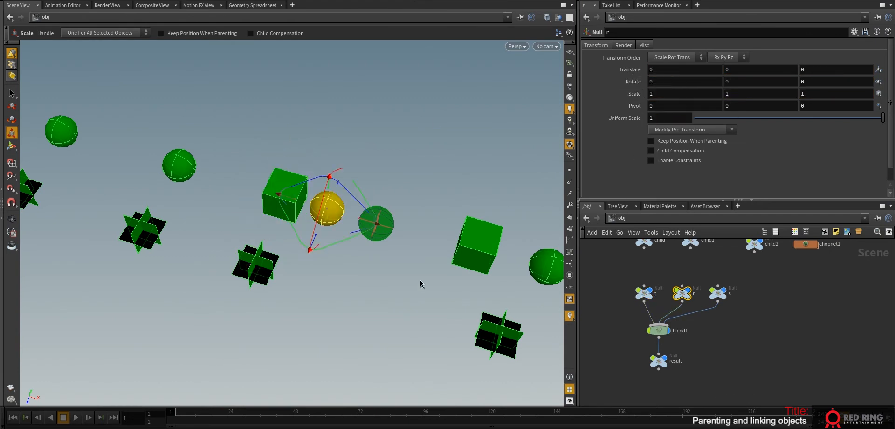
drag(338, 179, 333, 160)
key(t)
drag(351, 248, 327, 207)
key(r)
alt+drag(333, 253, 293, 185)
drag(410, 242, 358, 278)
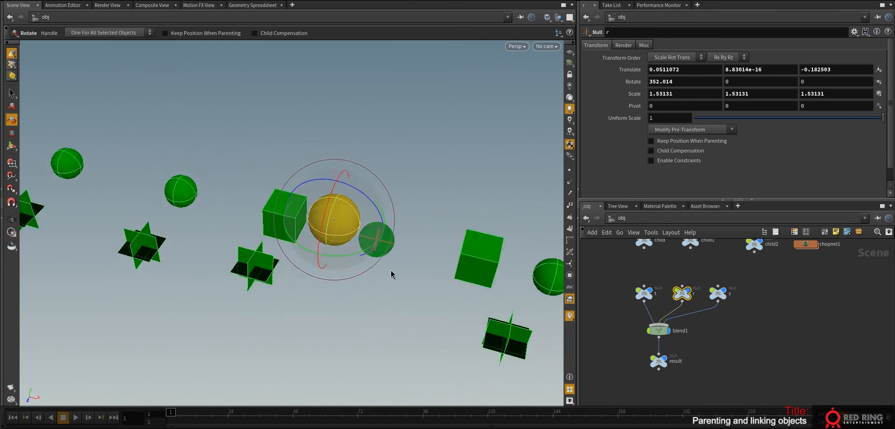
ctrl+middle_click(633, 92)
ctrl+middle_click(627, 70)
click(654, 330)
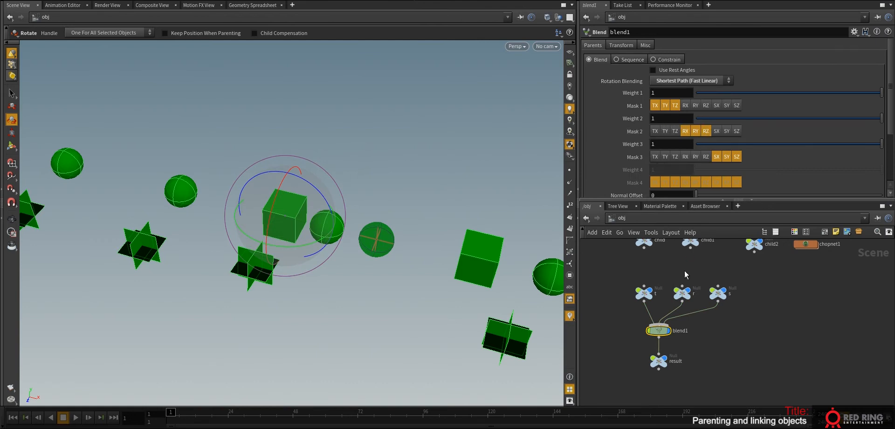
Test the s null by moving, rotating and scaling it to about 1.73, and reset its Scale, Rotate and Translate to defaults.
click(717, 293)
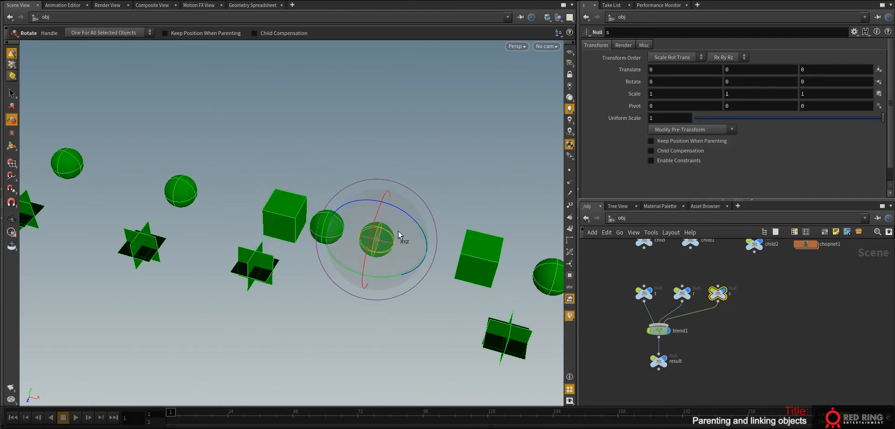
key(t)
drag(401, 277, 404, 259)
key(r)
key(e)
drag(393, 205, 396, 178)
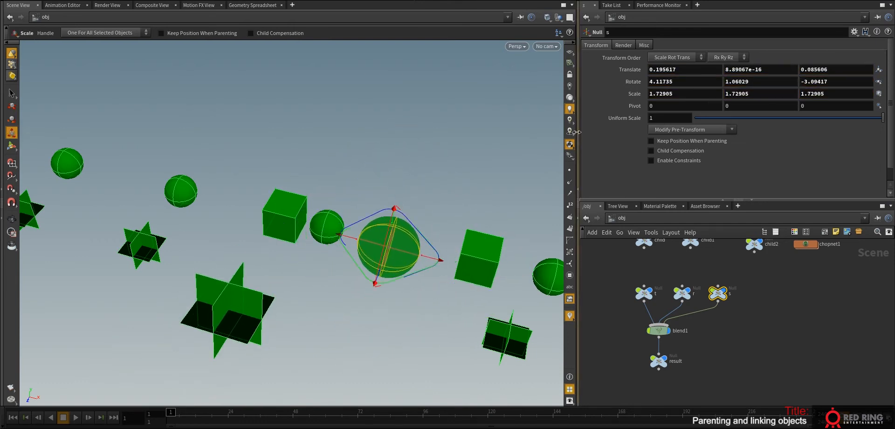
ctrl+middle_click(633, 93)
ctrl+middle_click(634, 82)
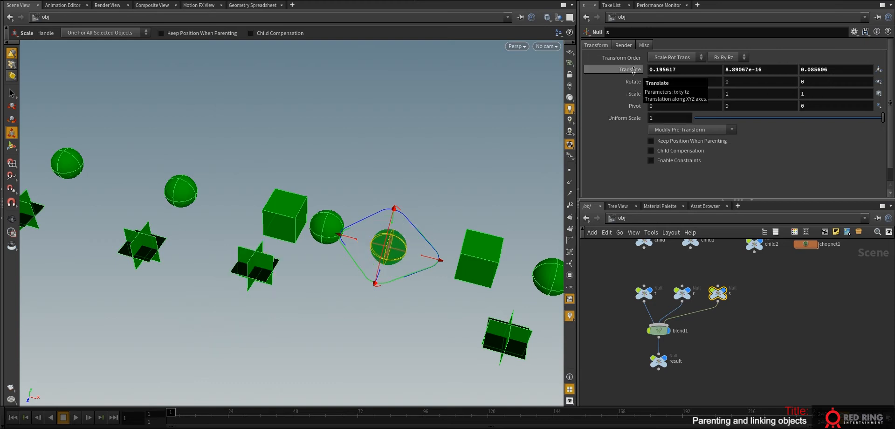
ctrl+middle_click(633, 70)
Reset the Translate and Rotate values of the t, r and s nulls to 0 together.
drag(749, 276, 611, 301)
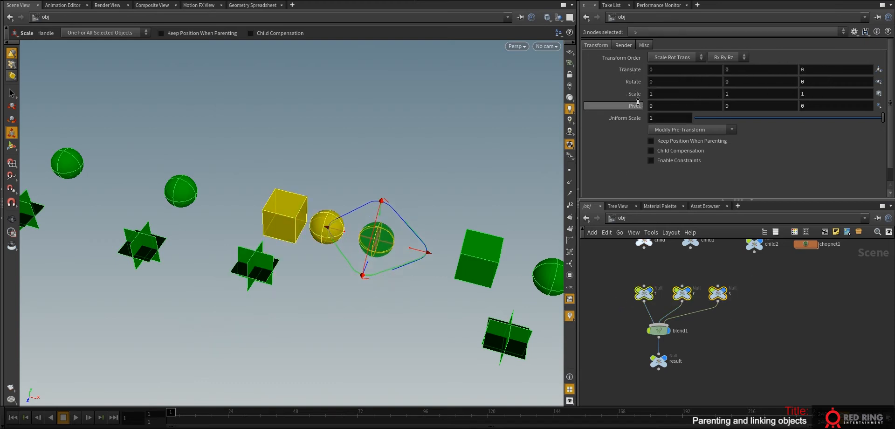
ctrl+middle_click(632, 72)
ctrl+middle_click(630, 81)
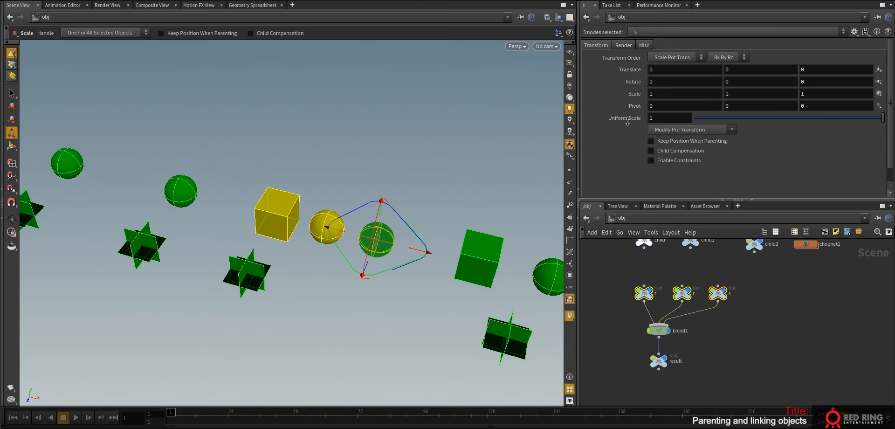
click(781, 350)
middle_drag(780, 351, 788, 334)
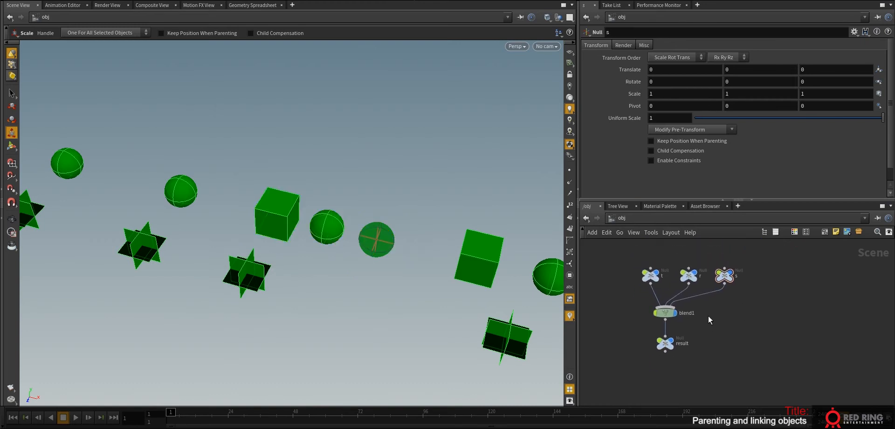
Cut the wires linking the t, r and s nulls to the blend1 node.
click(664, 313)
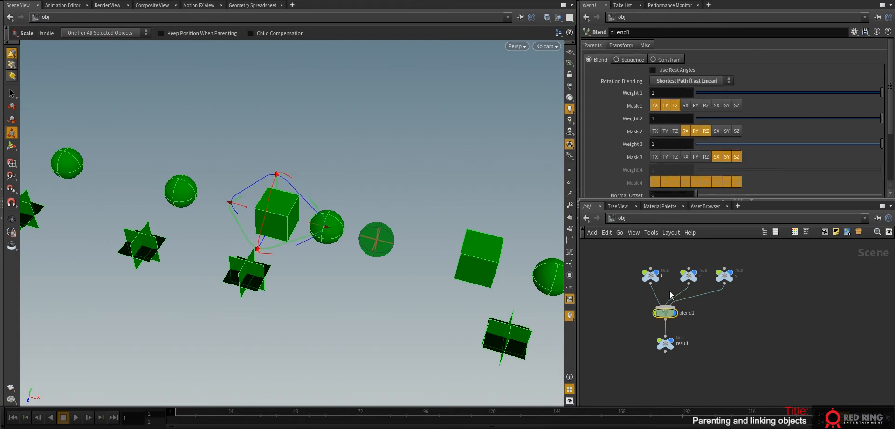
key(y)
drag(709, 295, 605, 282)
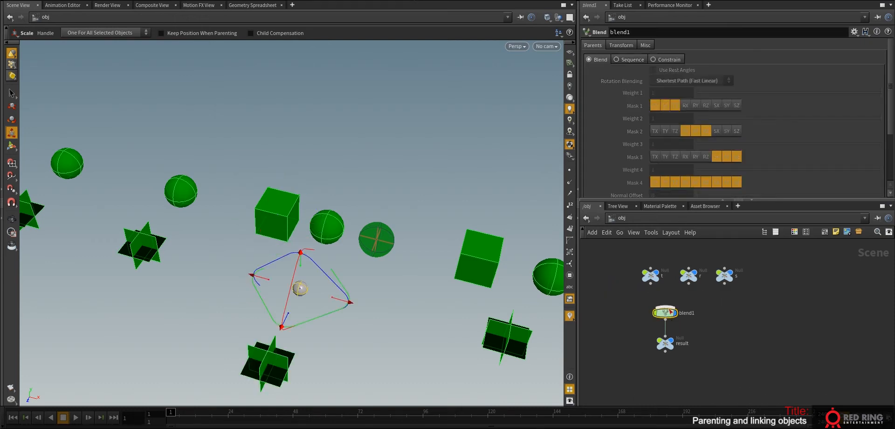
Wire only the t null into the blend1 node.
middle_drag(677, 344, 689, 327)
click(689, 328)
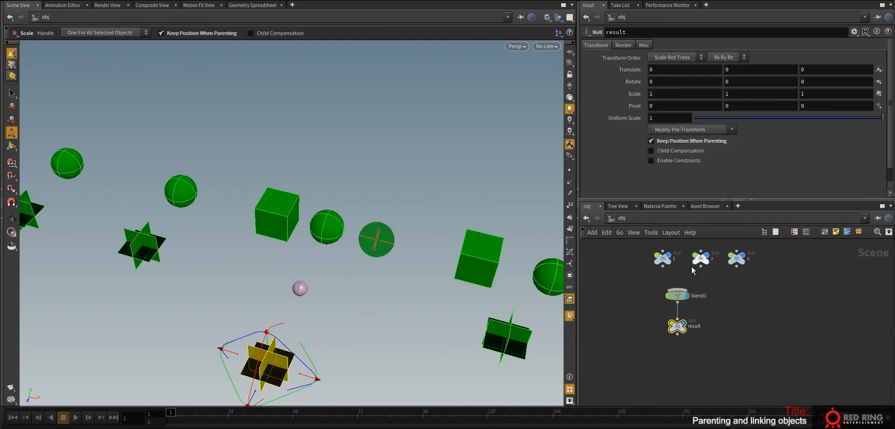
click(678, 302)
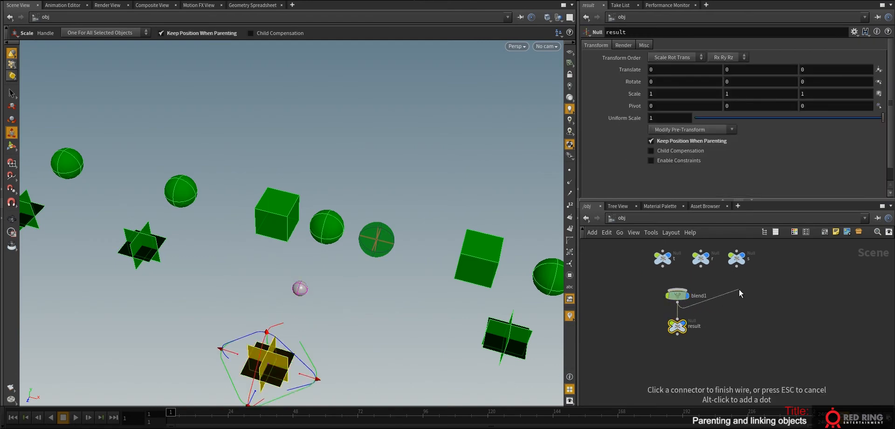
click(678, 295)
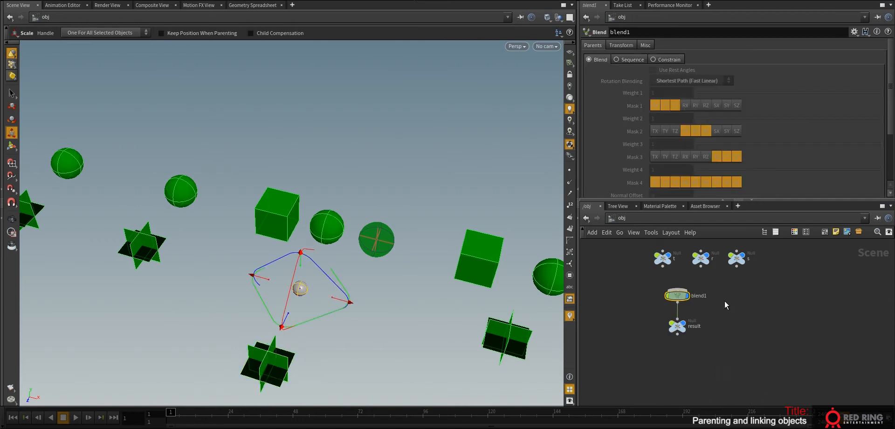
click(663, 265)
click(678, 296)
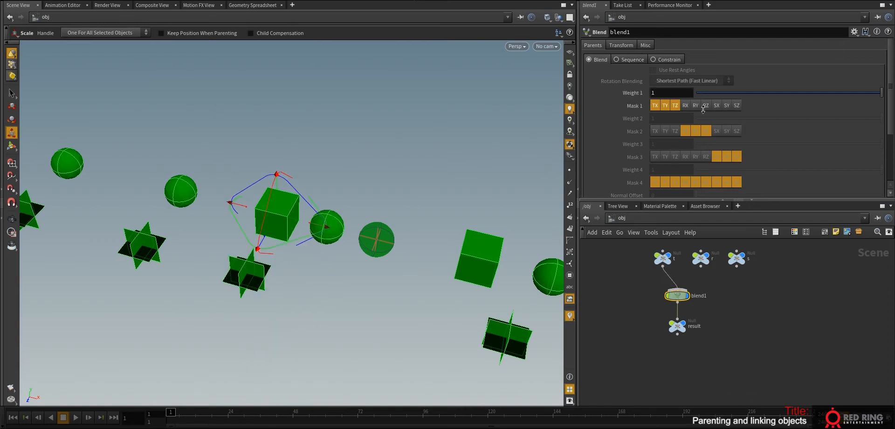
Test moving blend1 itself by about 0.34 in X and -0.14 in Z, and reset its Translate values to 0.
key(t)
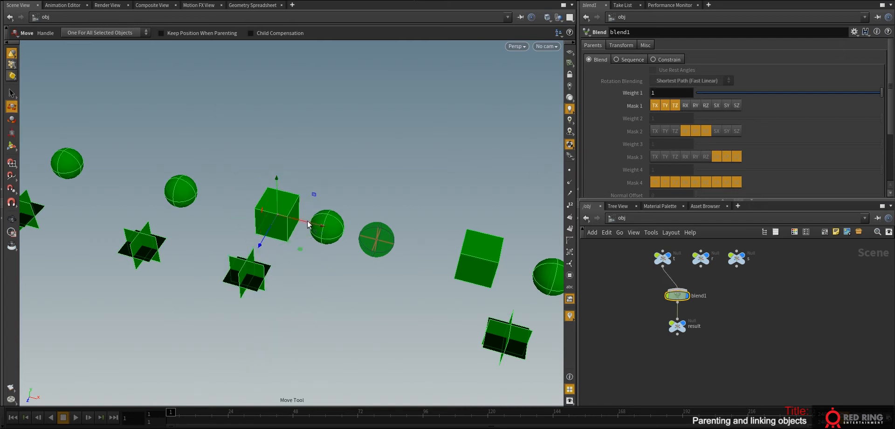
drag(302, 248, 329, 248)
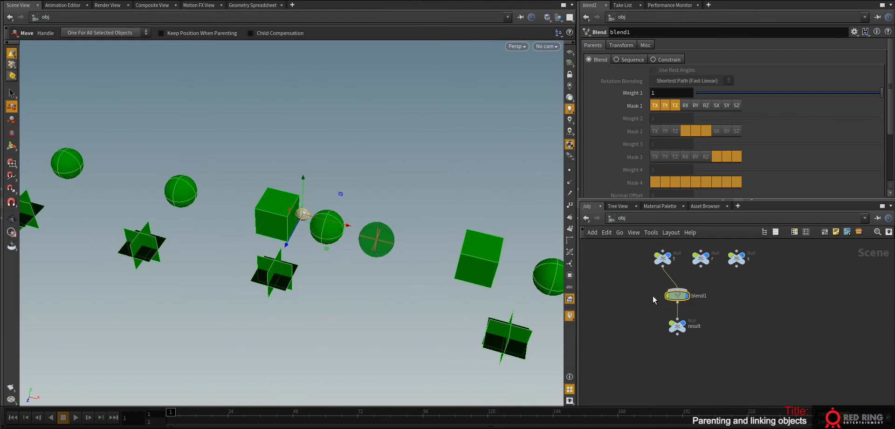
click(621, 45)
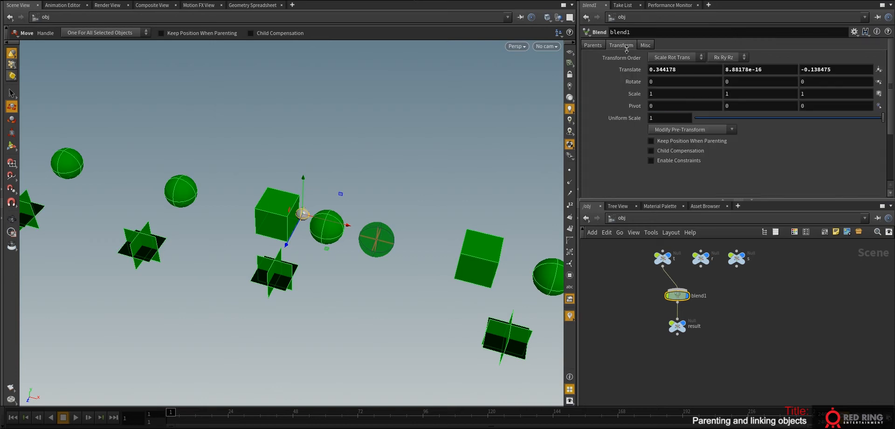
ctrl+middle_click(632, 69)
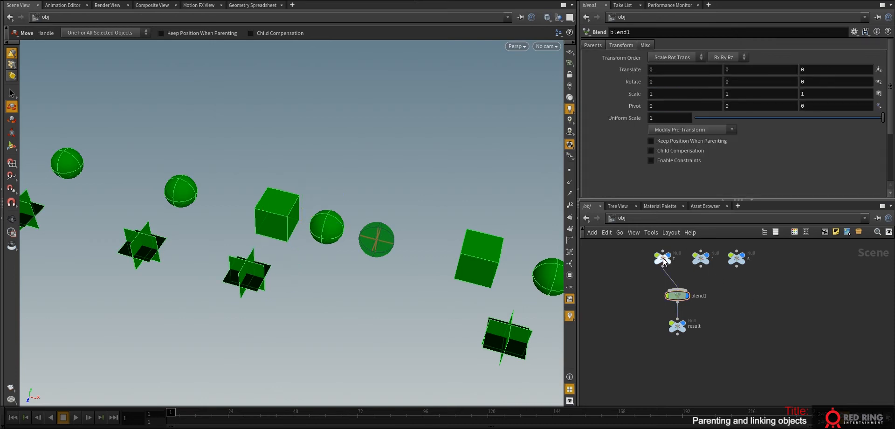
Move the t null about 0.61 in X, compare blend1's transform values, and reset the t null's Translate to 0.
click(277, 215)
drag(301, 247, 348, 268)
click(676, 296)
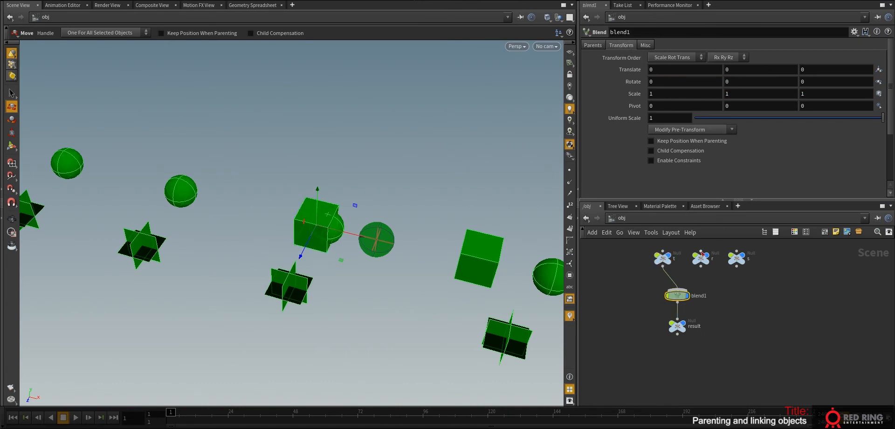
click(662, 257)
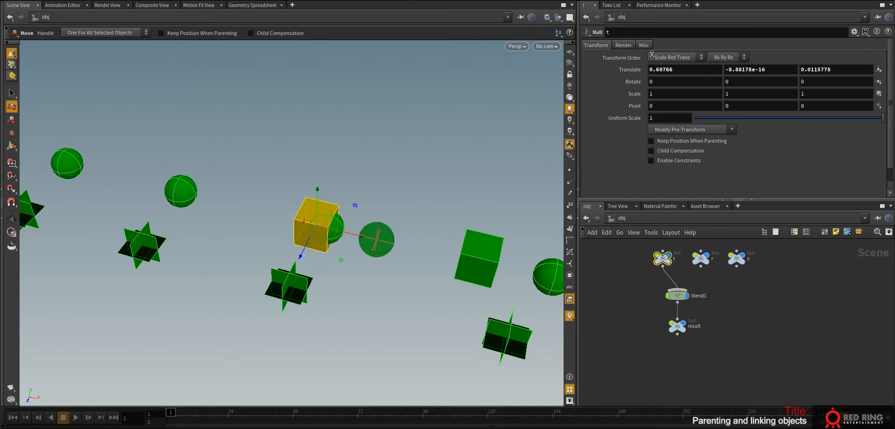
ctrl+middle_click(627, 69)
click(759, 296)
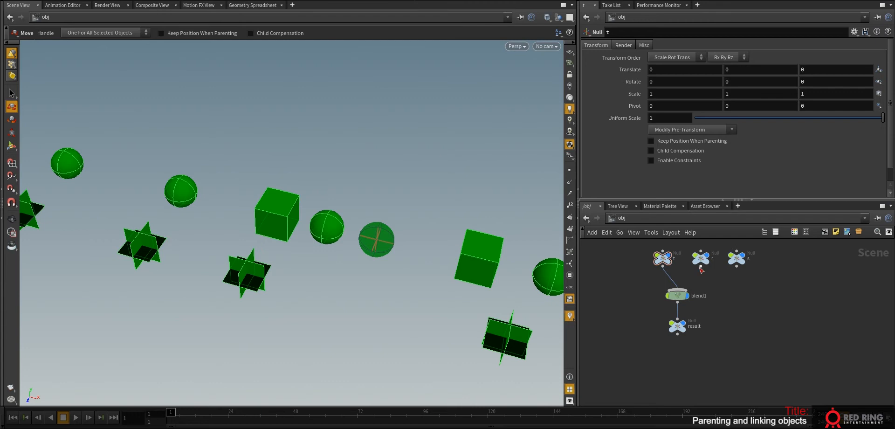
Enlarge the network editor so that all the parent, child and blend nodes fit in it.
middle_drag(776, 328, 795, 329)
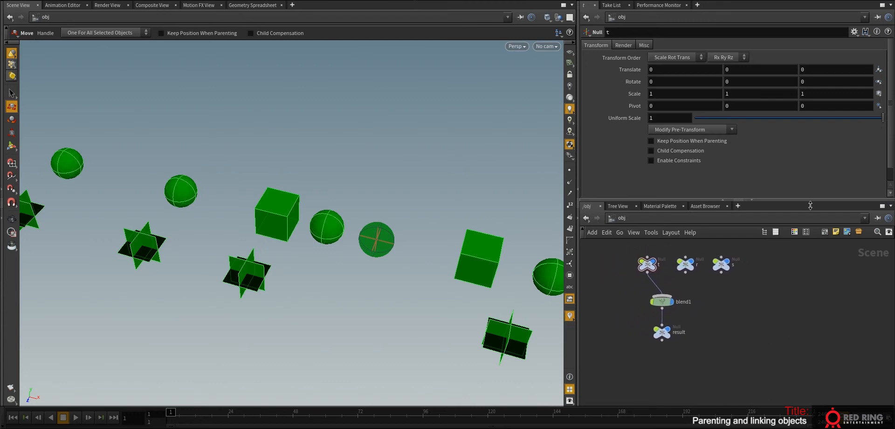
drag(736, 200, 746, 101)
middle_drag(753, 229, 753, 283)
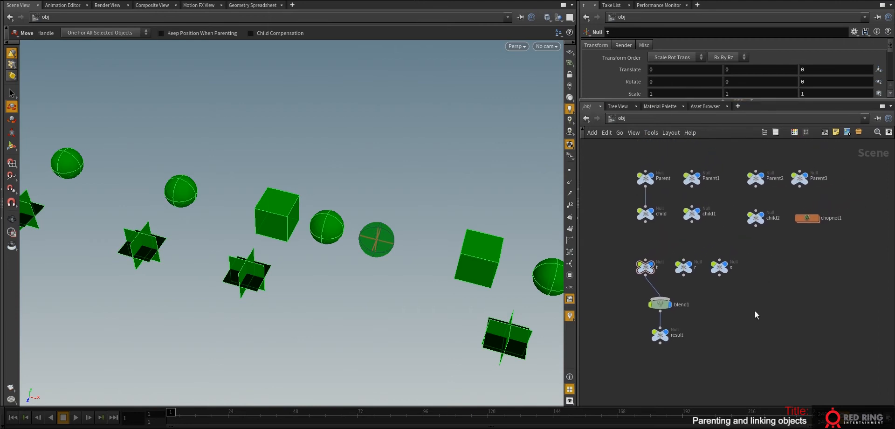
key(Tab)
Enter the chopnet1 network, reposition its fetch1 node and enlarge the parameter area.
double_click(800, 218)
drag(689, 223, 662, 211)
drag(763, 98, 763, 122)
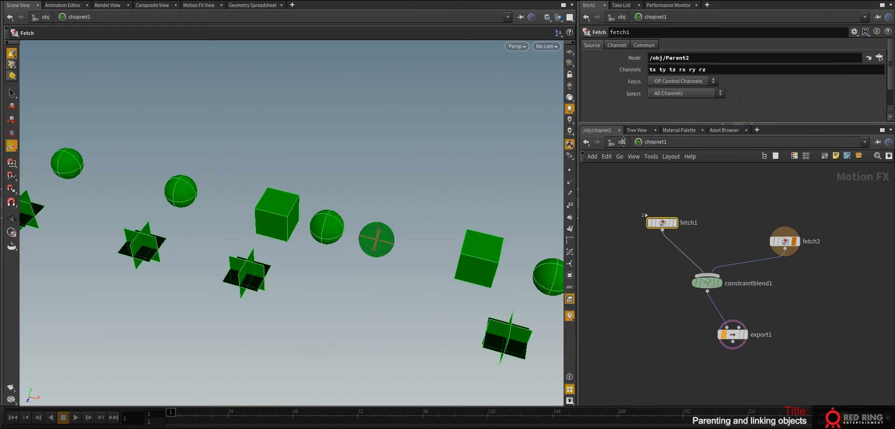
Return to the object level and shift blend1 with its result null slightly so they sit below the t null.
click(621, 141)
drag(692, 363, 658, 311)
drag(667, 313, 645, 316)
click(712, 331)
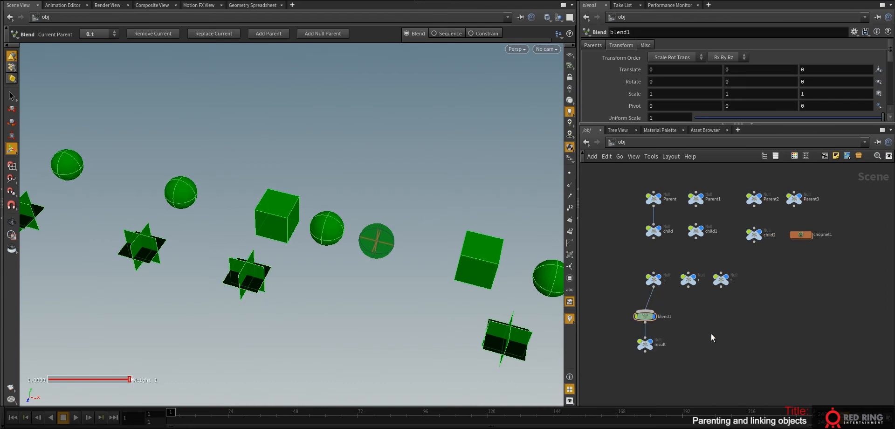
Add a Fetch object beside blend1, below the r null.
key(Tab)
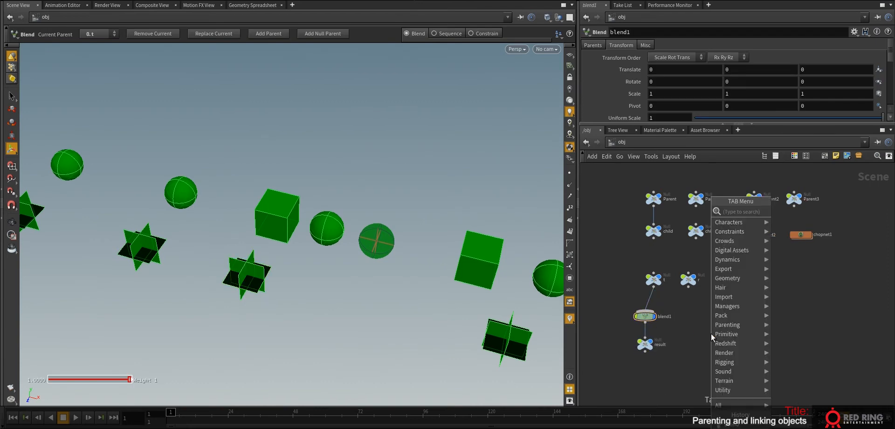
text(fi)
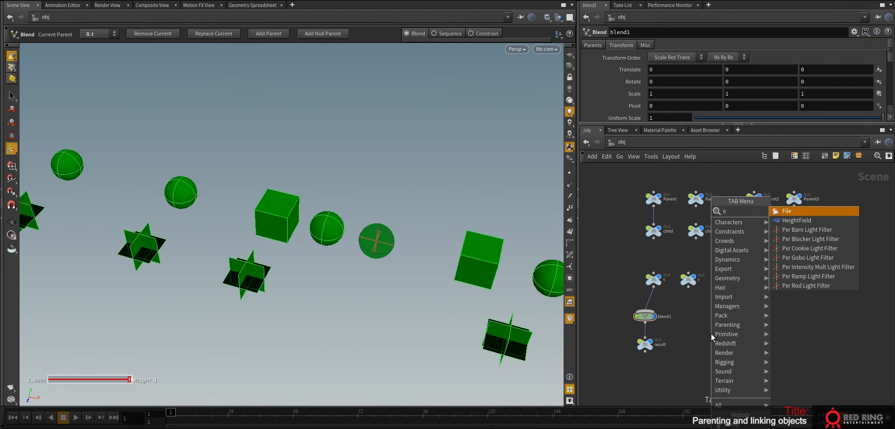
key(BackSpace)
key(Return)
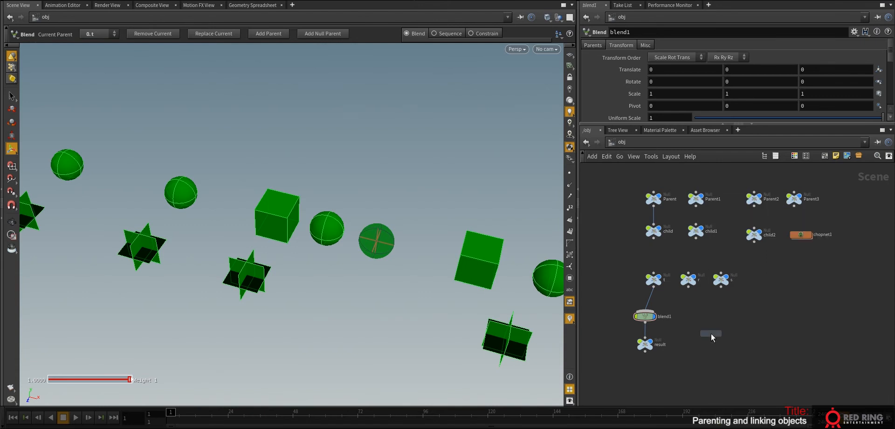
click(711, 334)
drag(713, 334, 704, 316)
middle_drag(736, 305, 742, 317)
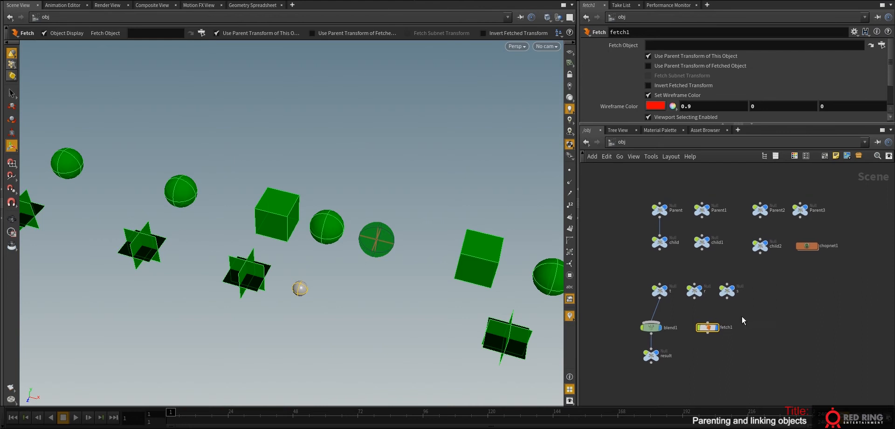
Duplicate the result null as result1 and parent the copy to fetch1.
click(651, 356)
key(ctrl+c)
key(ctrl+v)
click(707, 353)
click(707, 332)
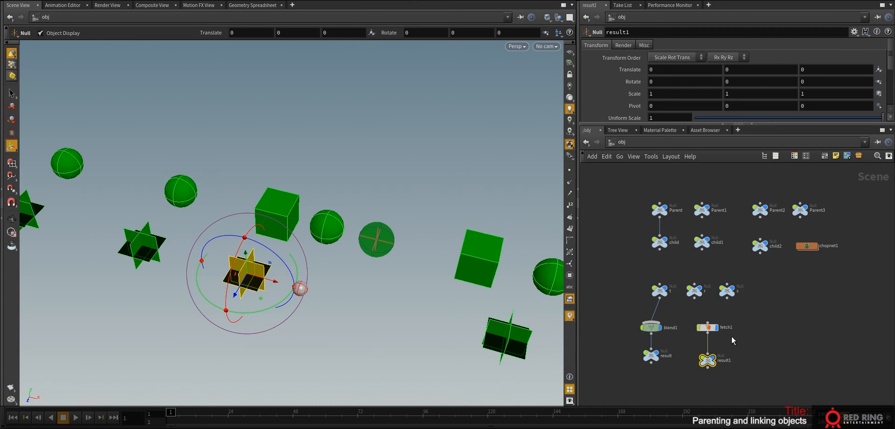
Set fetch1's Fetch Object to /obj/r, enlarging the parameter area to fit all its settings.
click(707, 327)
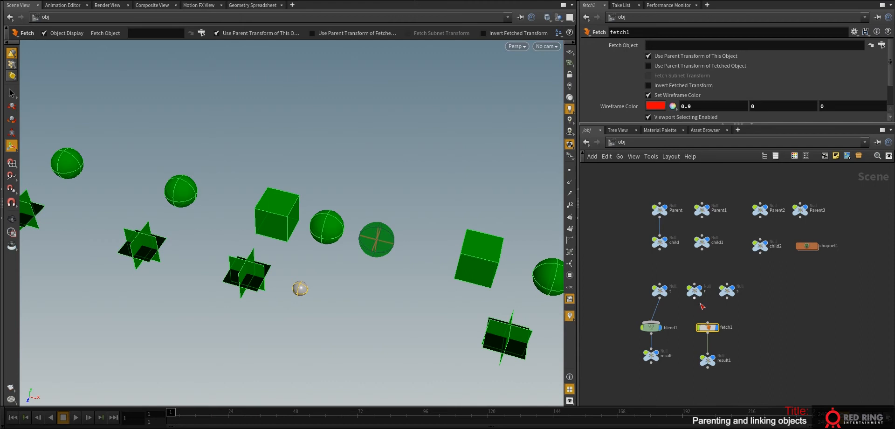
scroll(730, 316, up, 2)
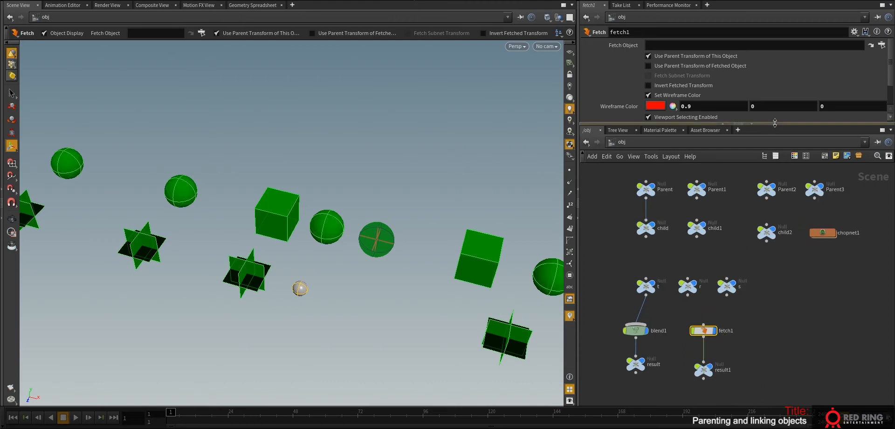
drag(772, 117, 747, 269)
click(877, 46)
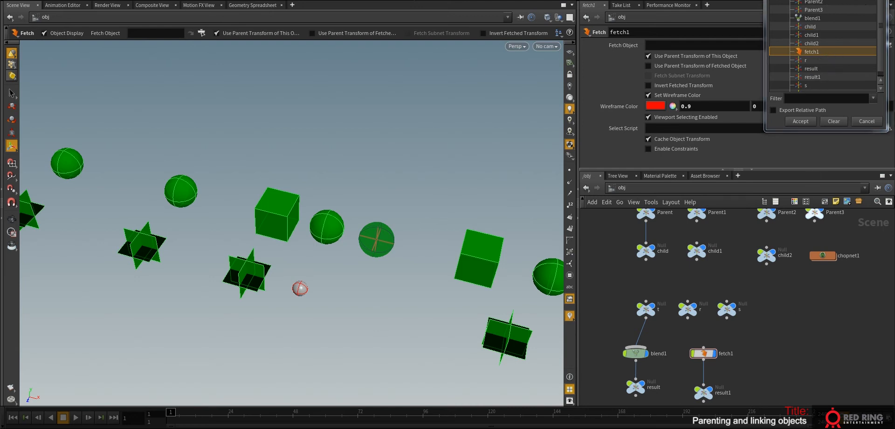
click(875, 121)
drag(686, 301, 757, 45)
middle_drag(798, 319, 798, 273)
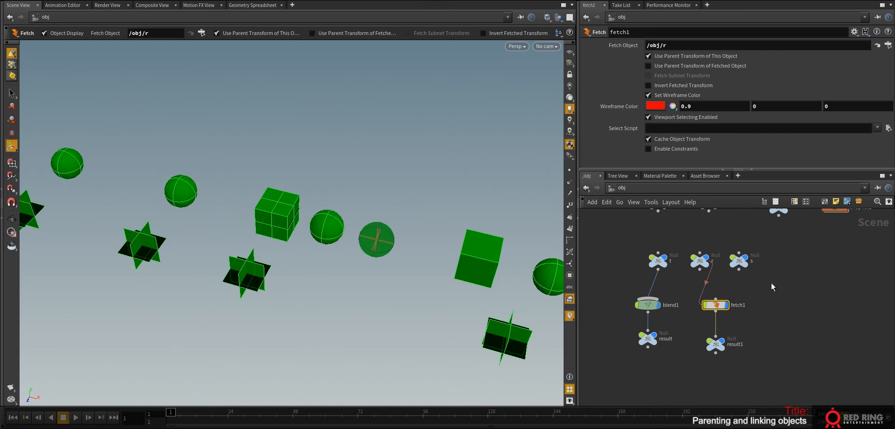
Spread the nodes out by moving s farther from t and placing r above fetch1.
drag(739, 259, 768, 259)
drag(699, 259, 688, 242)
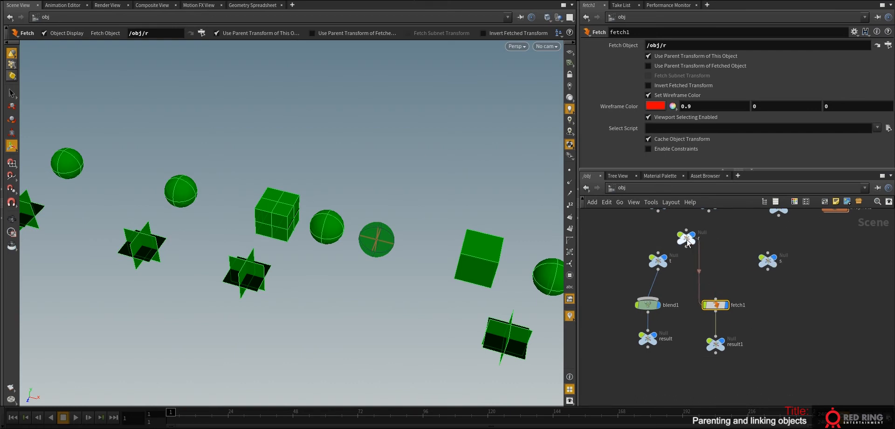
click(715, 303)
drag(693, 243, 732, 267)
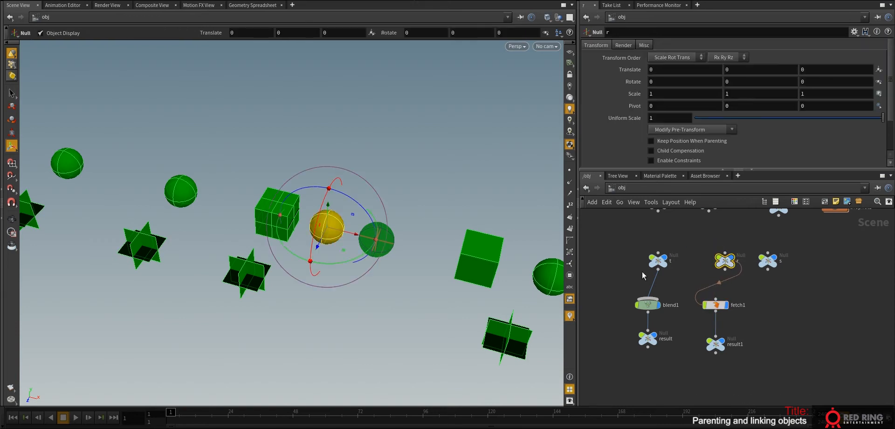
Extract result1's pre-transform into its channels and reset its Translate values to 0.
click(715, 343)
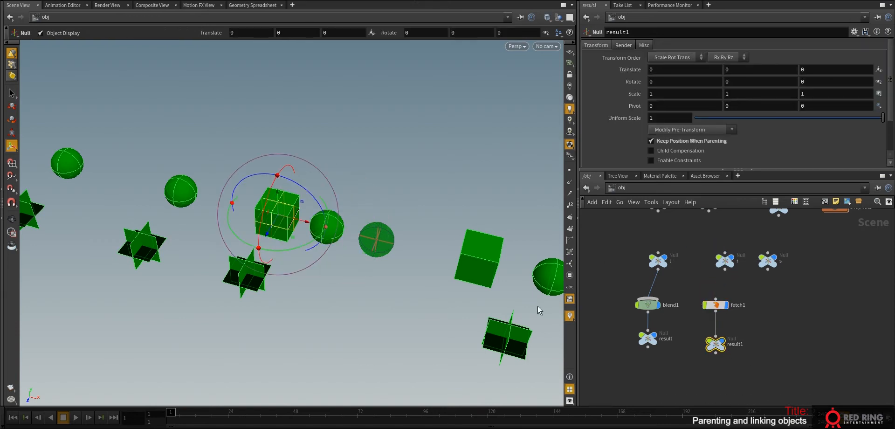
click(668, 129)
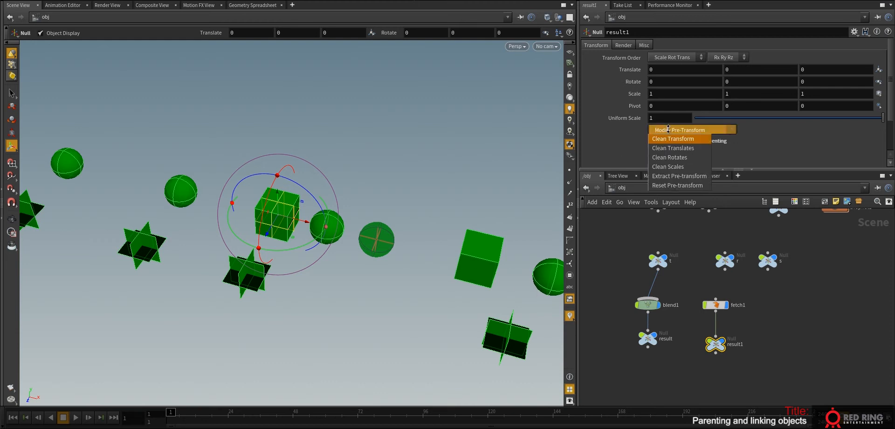
click(676, 175)
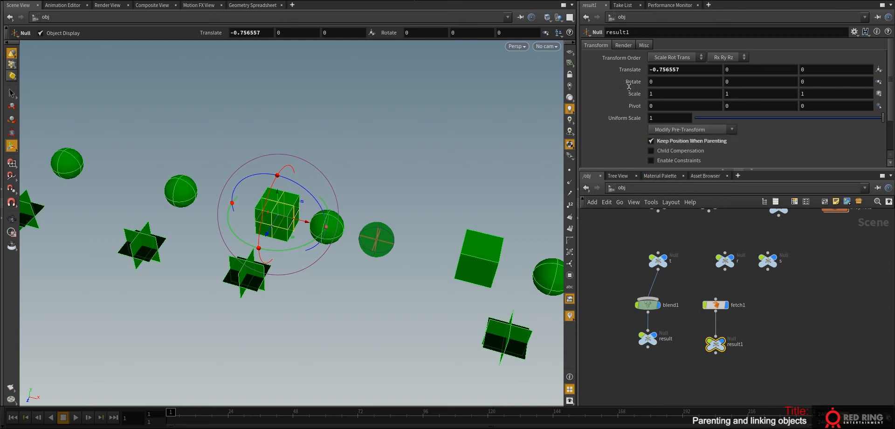
ctrl+middle_click(624, 70)
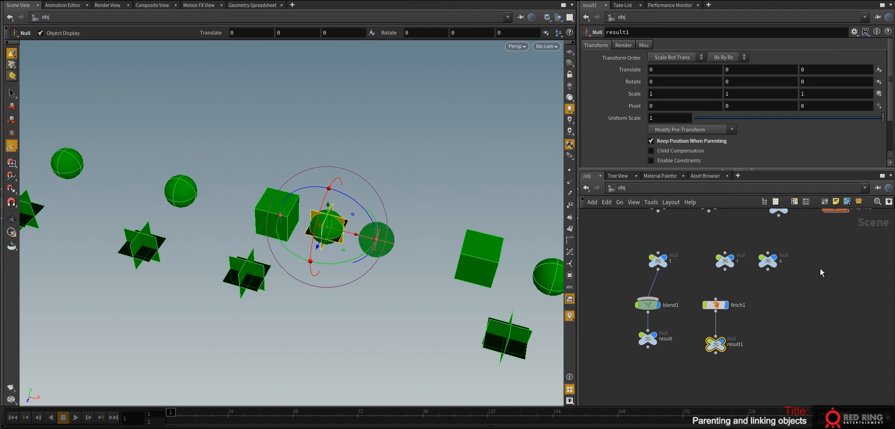
Turn off the display of all the Parent and child nulls.
scroll(820, 268, down, 3)
middle_drag(825, 268, 810, 355)
drag(786, 327, 686, 263)
click(807, 284)
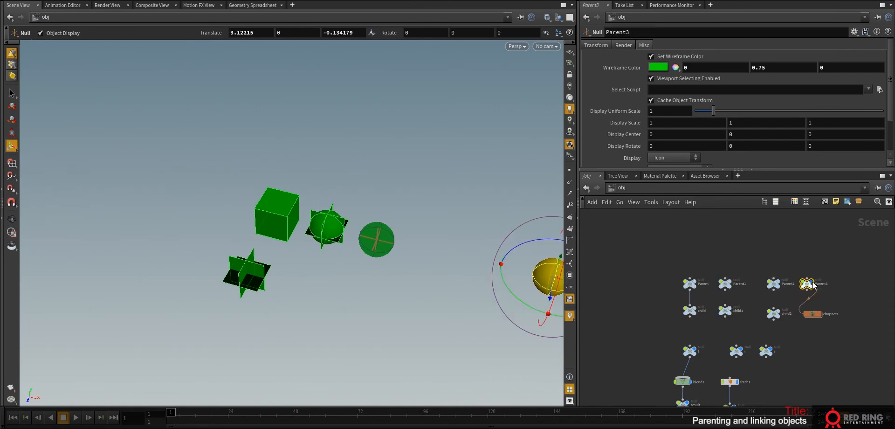
middle_drag(813, 285, 814, 220)
Turn off the display of the t null, blend1, the result null and the s null.
drag(706, 357, 673, 279)
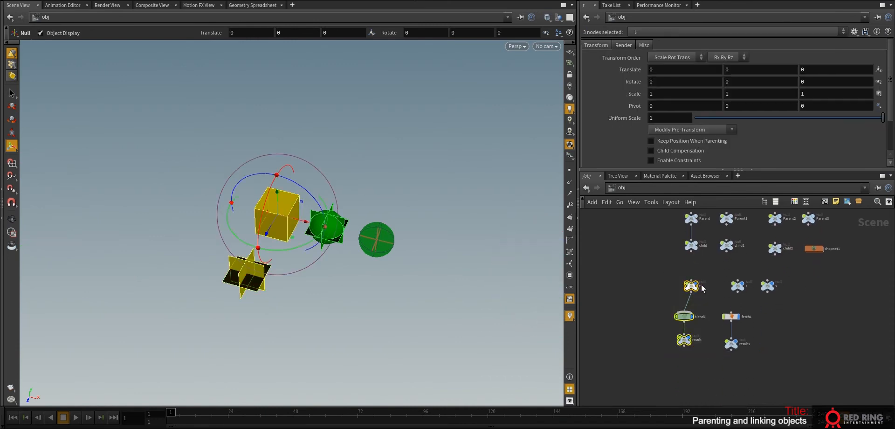
click(772, 286)
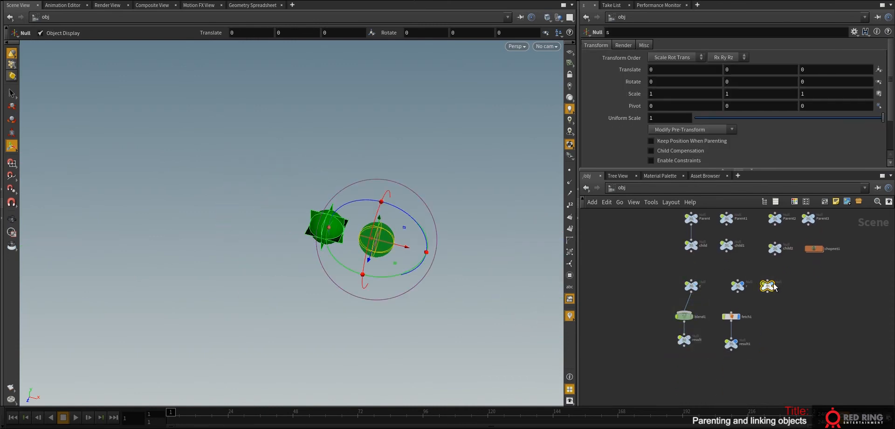
click(772, 286)
scroll(756, 324, up, 2)
Move the result1 null about 1.52 in Z, away from the r null that fetch1 references.
click(707, 281)
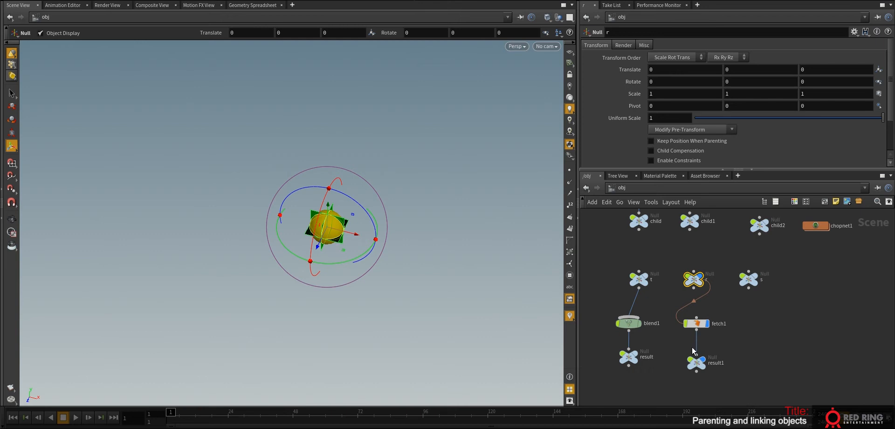
click(697, 324)
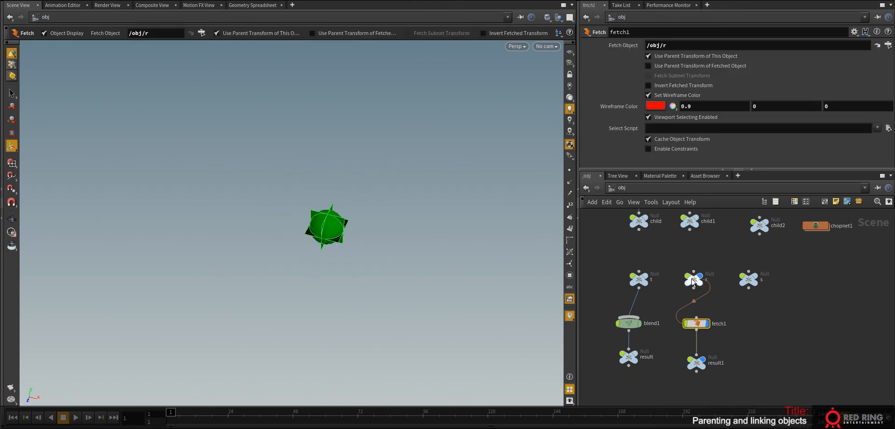
click(696, 362)
drag(317, 259, 283, 332)
click(694, 324)
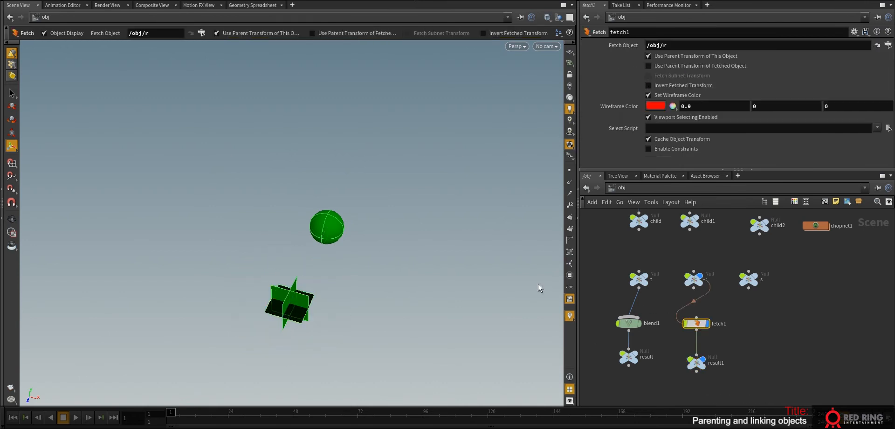
Move the r null about -0.55 in X and -0.69 in Z to test that result1 follows it through fetch1.
middle_drag(796, 314, 767, 323)
click(705, 252)
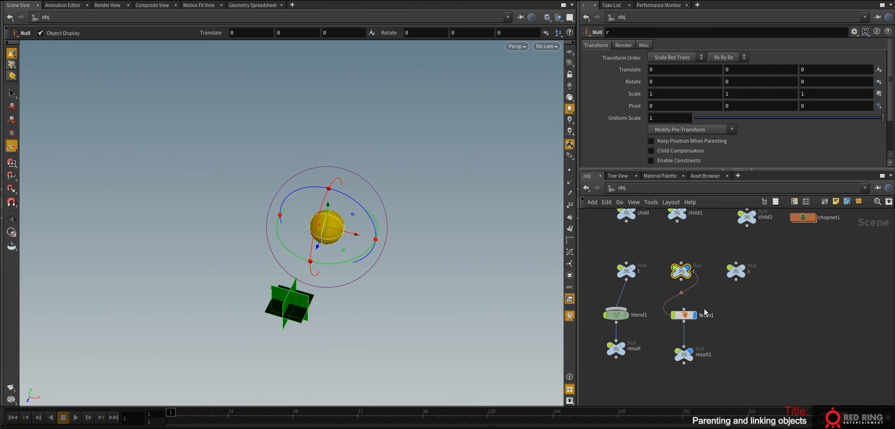
drag(684, 271, 669, 265)
drag(347, 255, 323, 213)
Check result1's pre-transform options and shift the r null slightly again in the XZ plane.
click(684, 355)
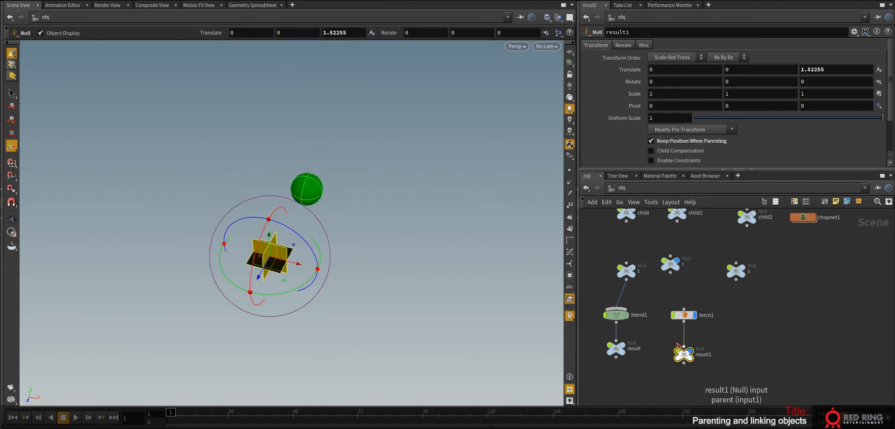
click(700, 130)
click(682, 135)
click(667, 261)
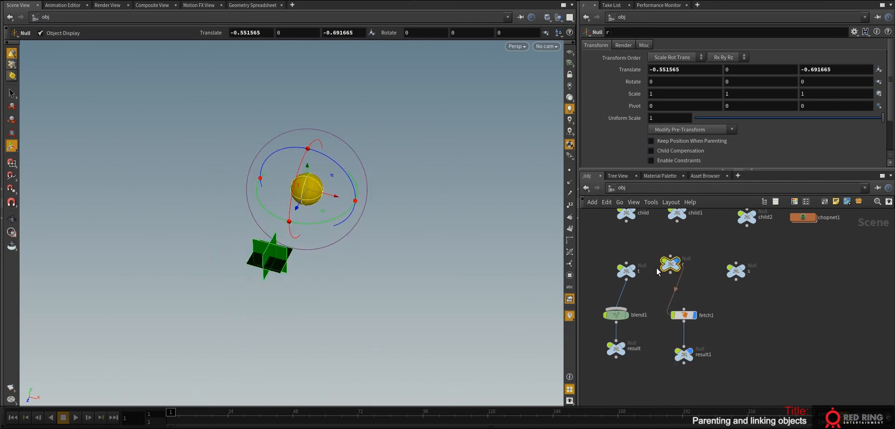
mouse_move(330, 225)
mouse_down()
mouse_move(410, 228)
mouse_move(333, 237)
mouse_up()
Parent fetch1 to the s null and enable Use Parent Transform of Fetched Object on fetch1.
click(683, 315)
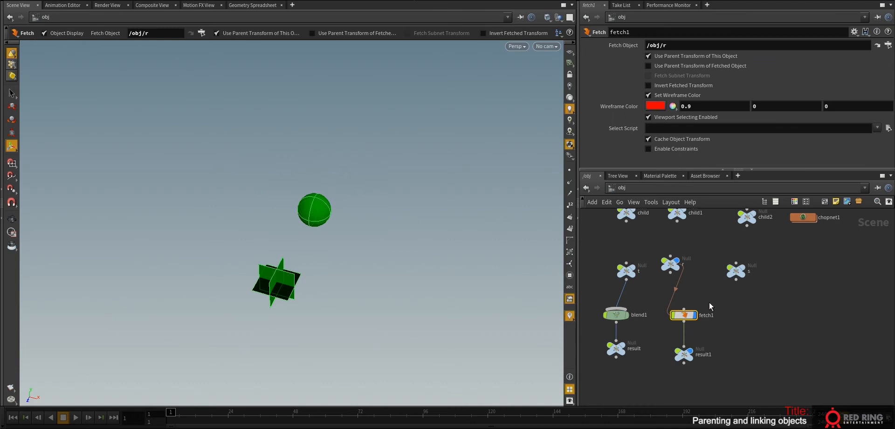
click(735, 279)
click(684, 311)
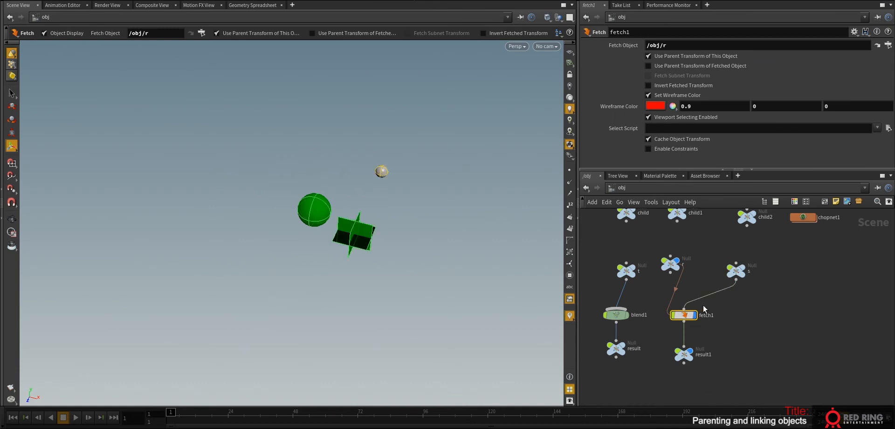
click(648, 66)
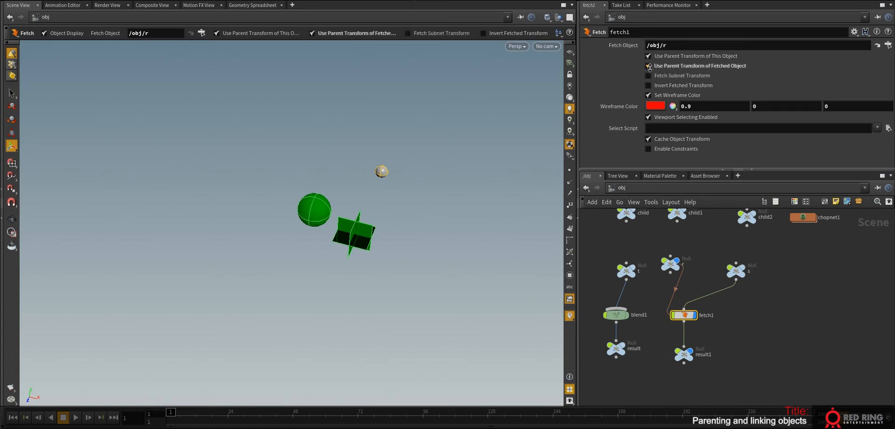
Test fetch1 by moving the s null to about 0.52 in X and -0.26 in Z, and r to about -1.56 in X and 0.51 in Z.
click(744, 273)
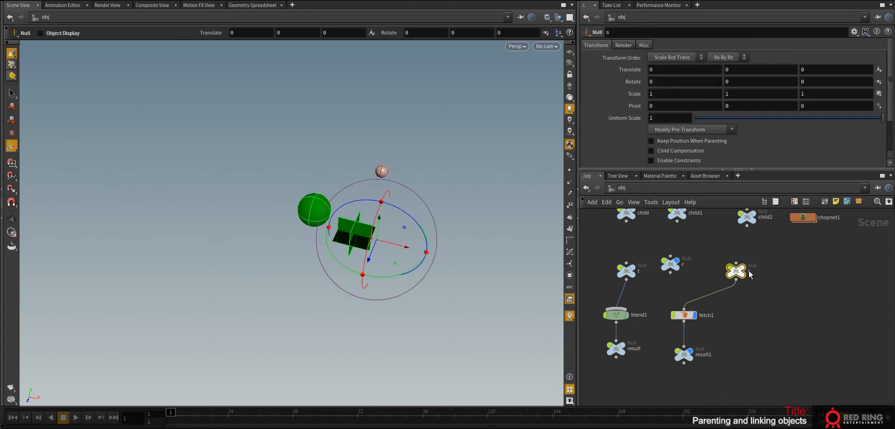
drag(394, 260, 435, 261)
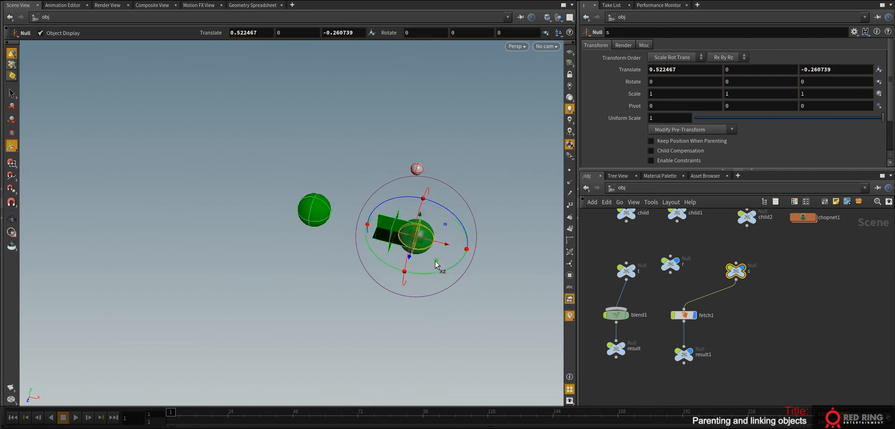
click(670, 263)
drag(333, 231, 231, 244)
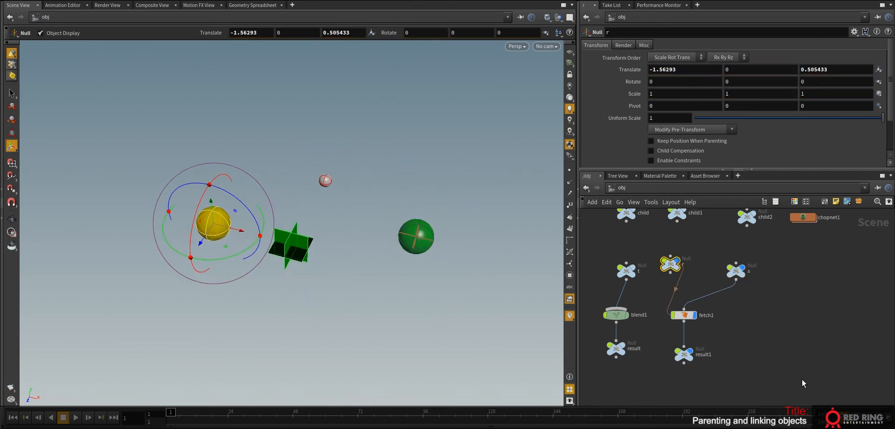
click(684, 315)
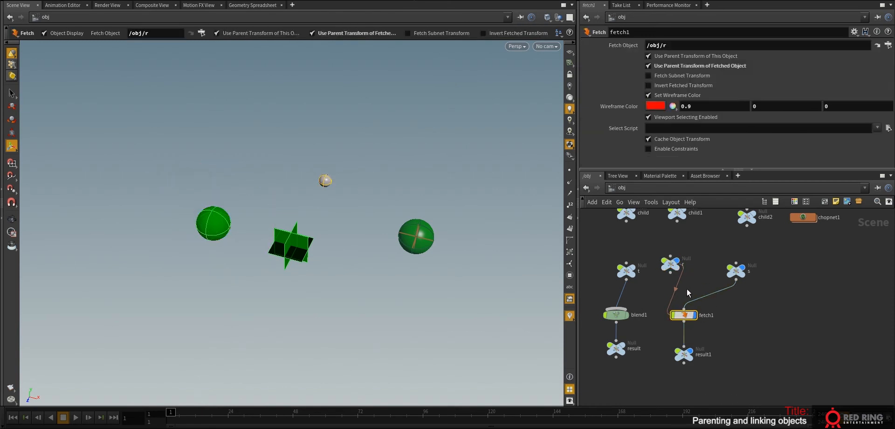
drag(670, 264, 674, 267)
drag(737, 272, 737, 276)
drag(679, 268, 673, 267)
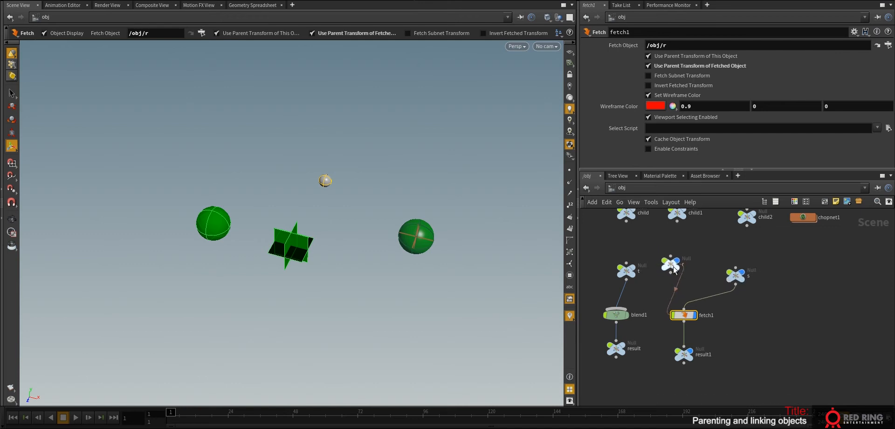
drag(684, 344, 684, 323)
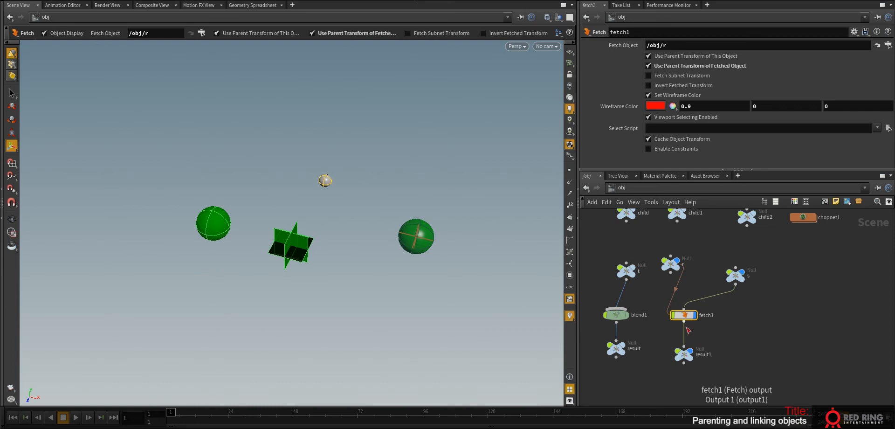
mouse_move(685, 354)
mouse_down()
mouse_move(668, 349)
mouse_move(685, 351)
mouse_up()
click(683, 321)
click(683, 344)
middle_drag(759, 315, 746, 325)
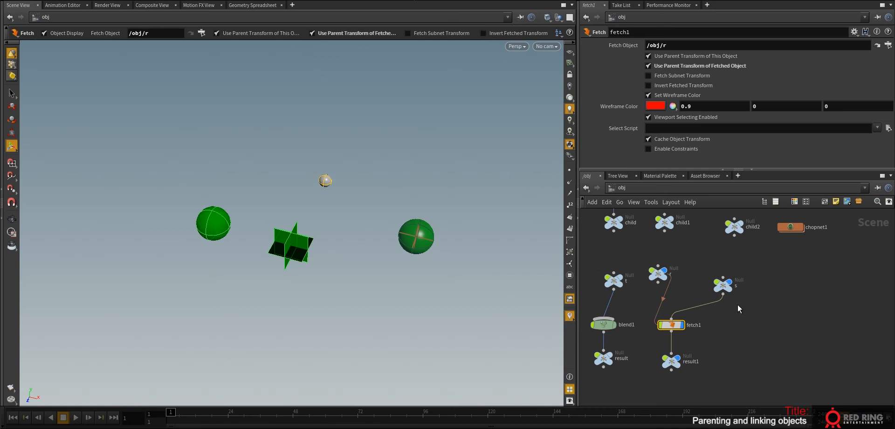
Select the r, s, fetch1 and result1 nodes and turn off their display in the viewport.
middle_drag(799, 272, 747, 346)
drag(737, 296, 777, 286)
middle_drag(738, 340, 772, 270)
drag(744, 388, 635, 272)
middle_drag(765, 268, 754, 316)
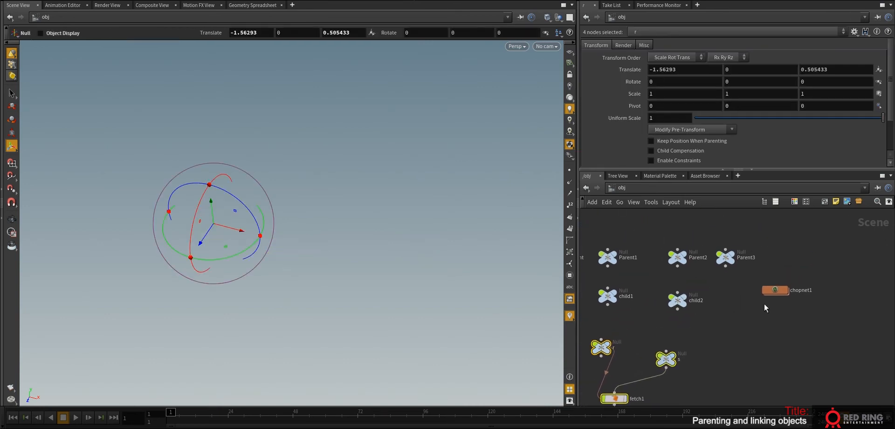
Reposition chopnet1 nearer to child2 and move export1 within the CHOP network.
drag(779, 292, 742, 303)
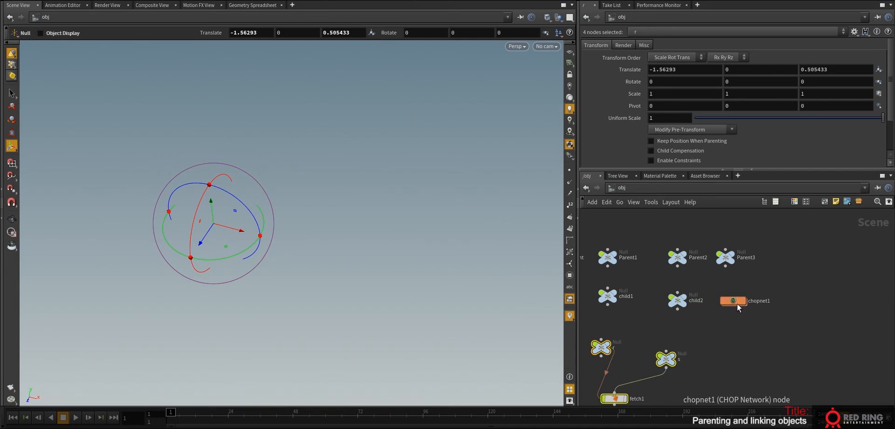
double_click(737, 302)
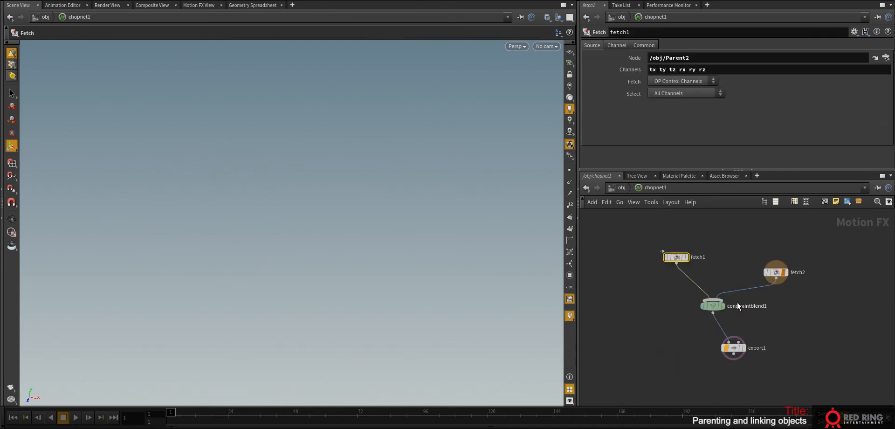
drag(759, 335, 720, 339)
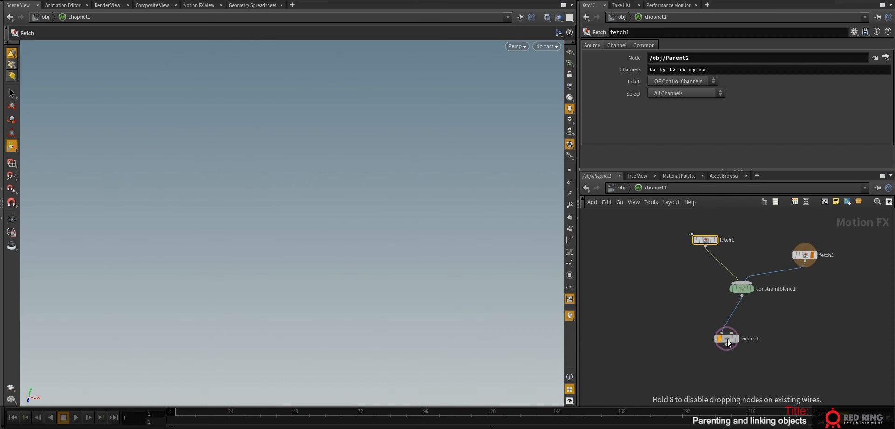
click(621, 188)
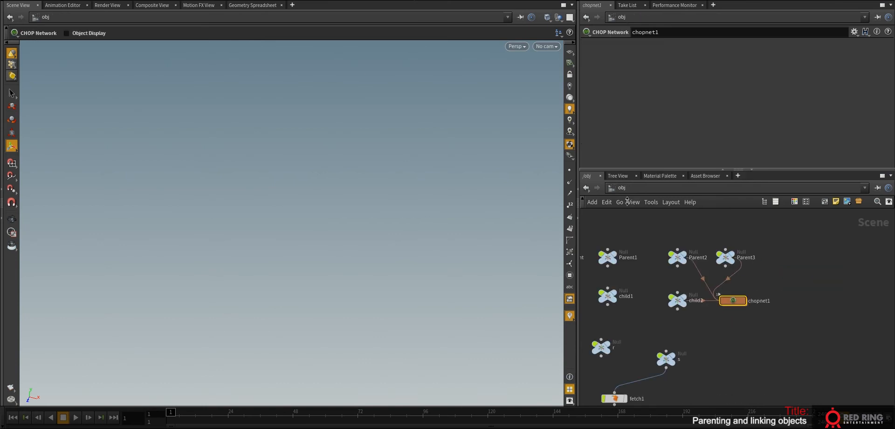
drag(726, 300, 763, 301)
Select Parent2, Parent3 and child2 and turn on their display in the viewport.
drag(592, 207, 749, 329)
drag(649, 223, 756, 337)
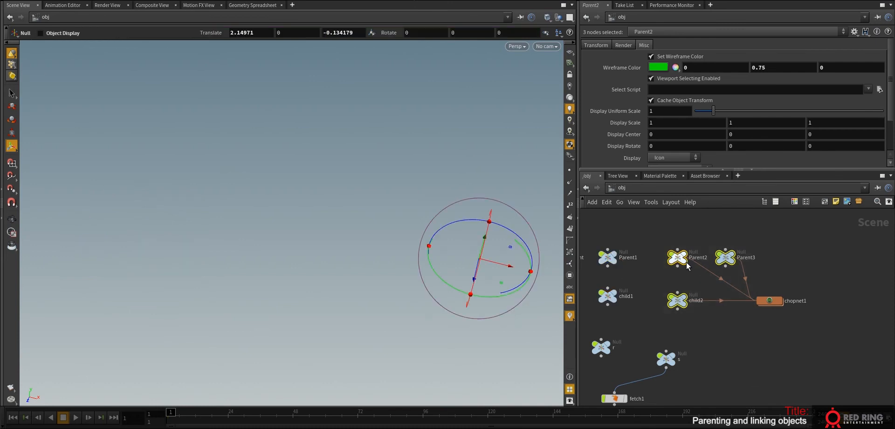
click(436, 299)
key(space)
drag(435, 299, 454, 282)
Open chopnet1, shift constraintblend1, and add a Math node below fetch1.
double_click(770, 300)
middle_drag(772, 313, 714, 341)
drag(687, 314, 720, 321)
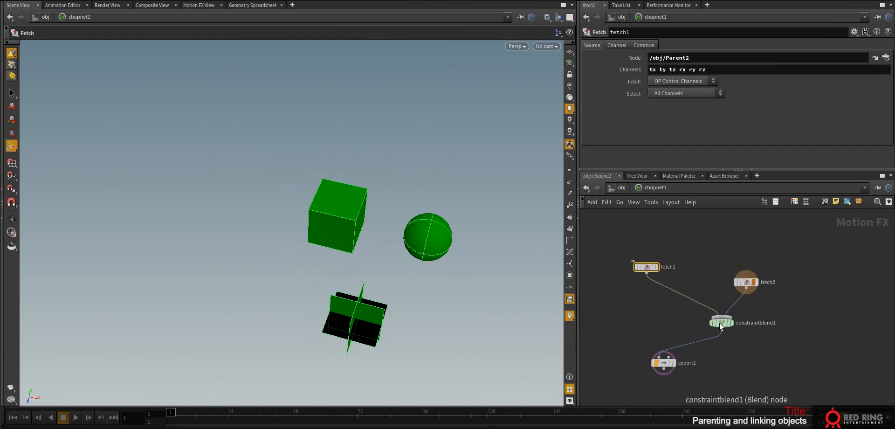
key(Tab)
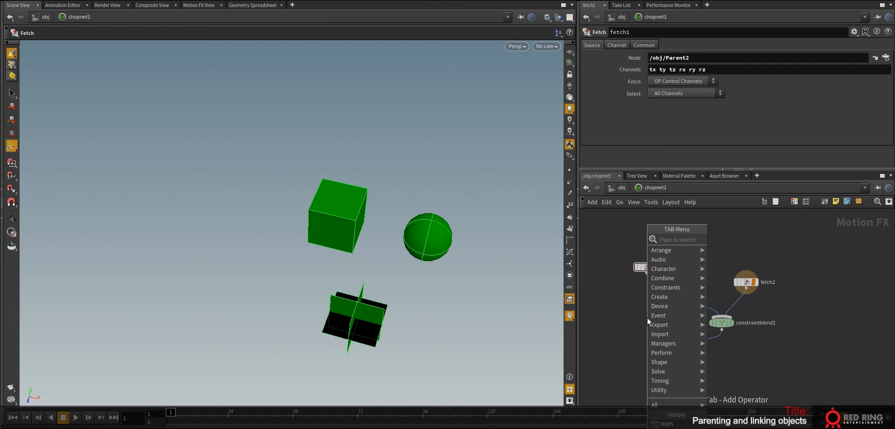
text(math)
key(Return)
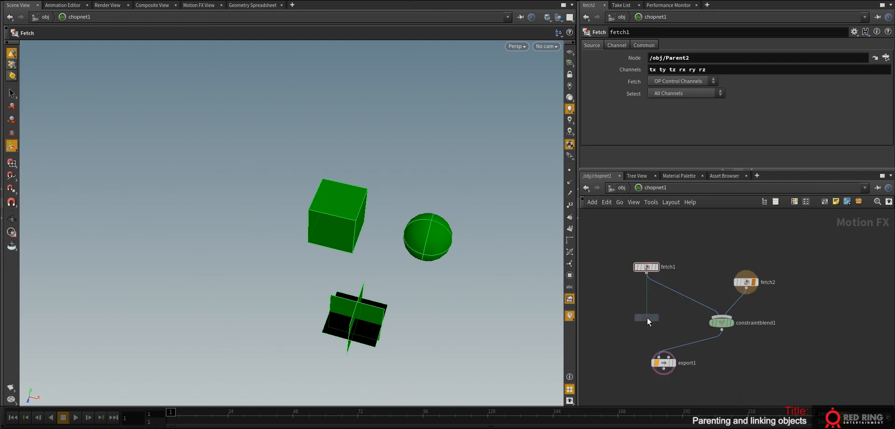
click(647, 317)
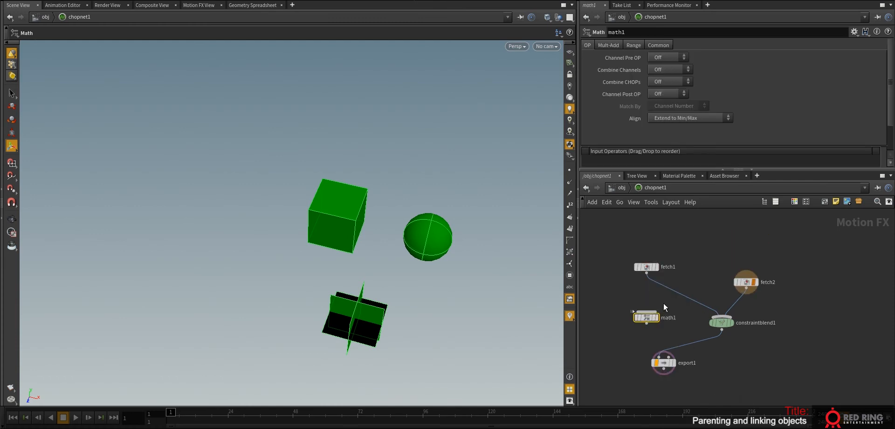
Wire fetch1 and fetch2 into the math1 node, checking that fetch1 reads Parent2.
key(h)
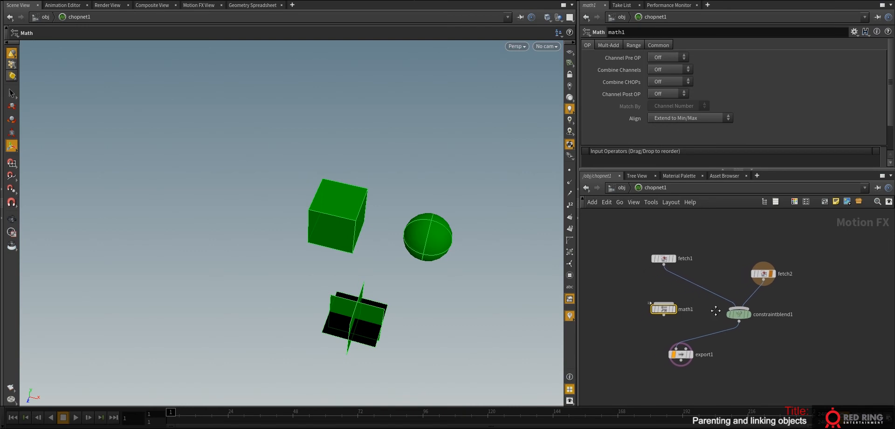
click(671, 258)
click(672, 299)
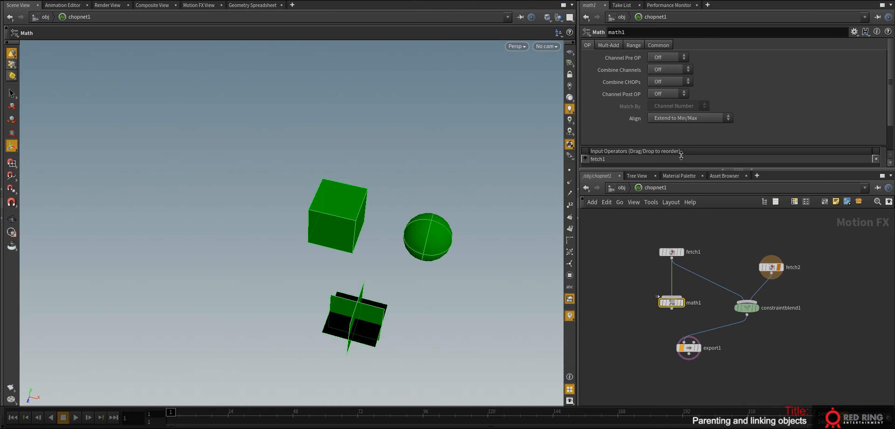
click(662, 253)
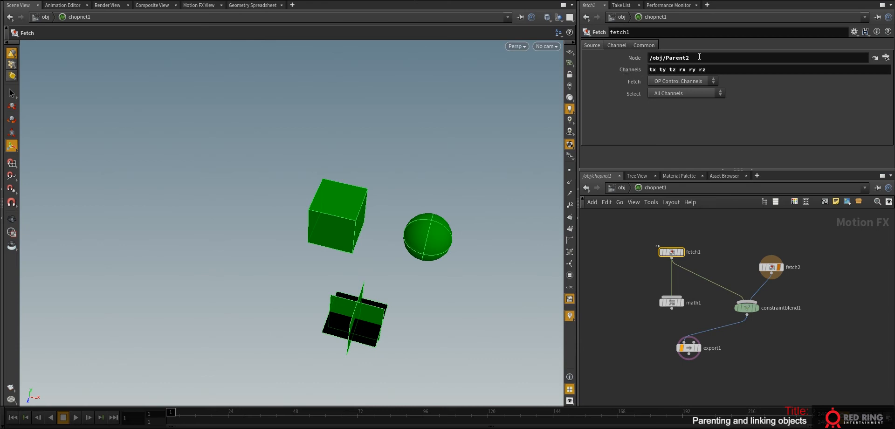
key(u)
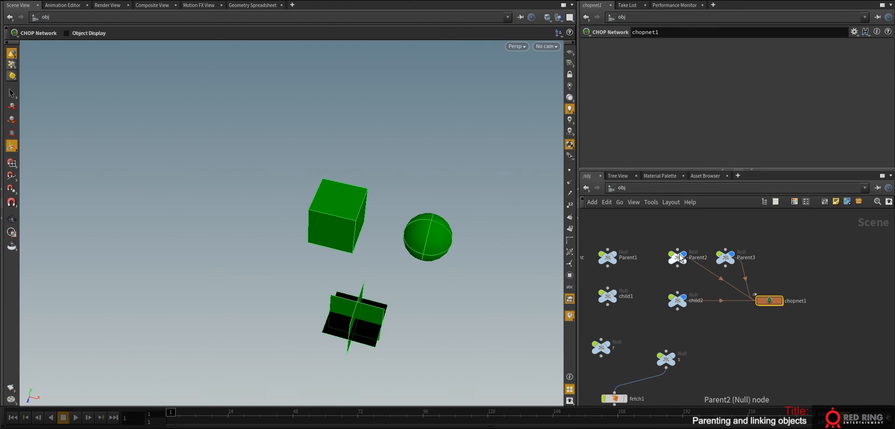
double_click(770, 299)
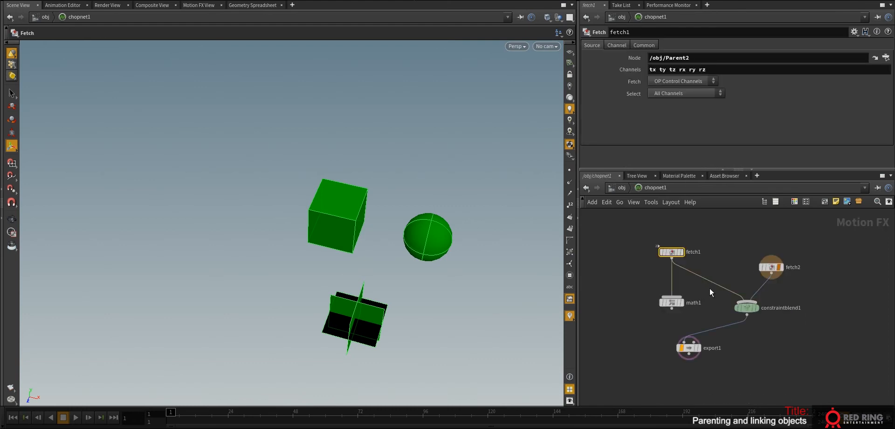
click(771, 273)
click(689, 291)
click(670, 302)
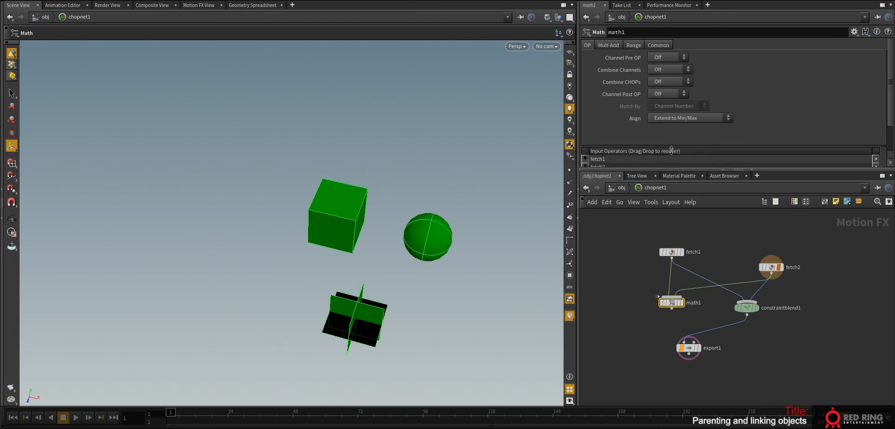
Set math1's Combine CHOPs to Add and inspect the channel info of fetch1, fetch2 and math1.
click(665, 81)
click(661, 99)
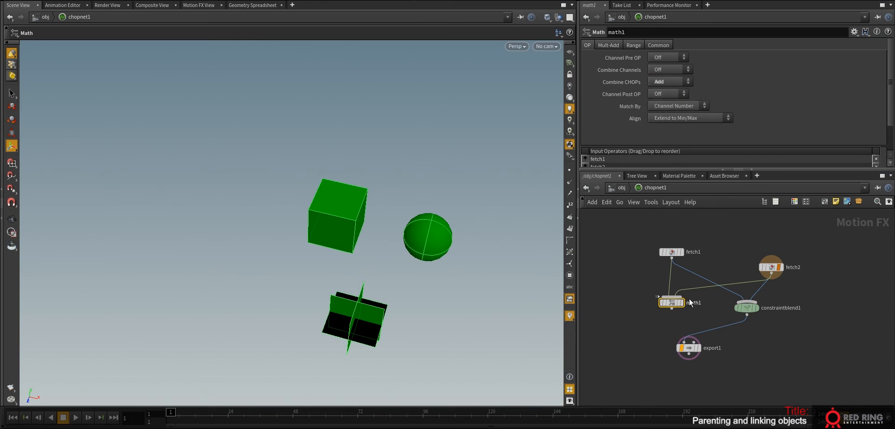
middle_click(672, 254)
click(771, 267)
middle_click(771, 268)
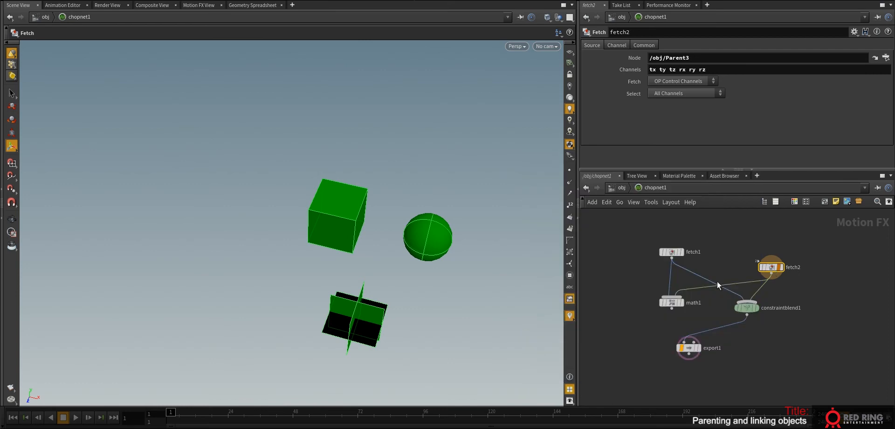
middle_click(672, 303)
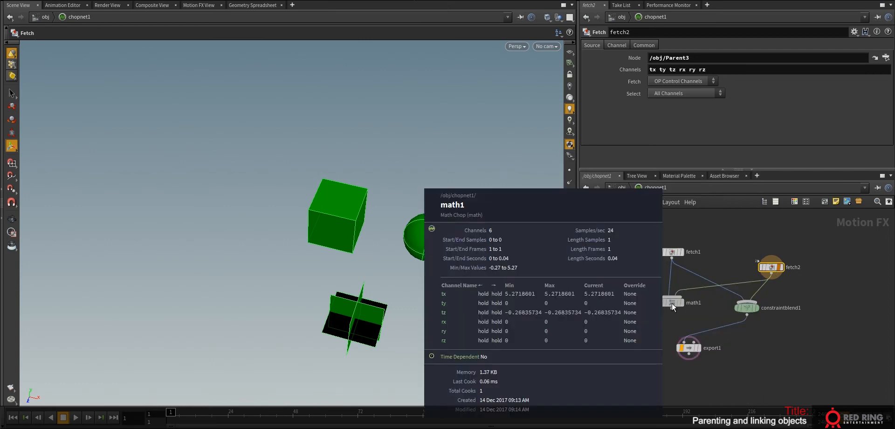
Connect math1's output to export1's first input in place of constraintblend1, and check both nodes' info.
click(672, 308)
click(685, 344)
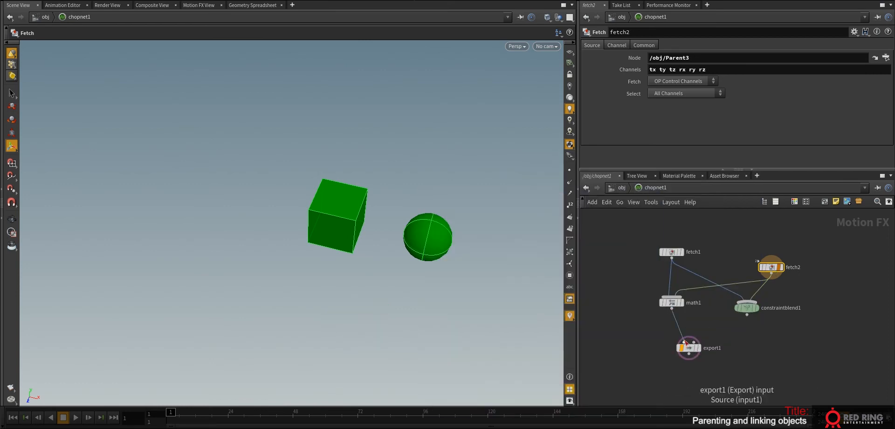
click(692, 350)
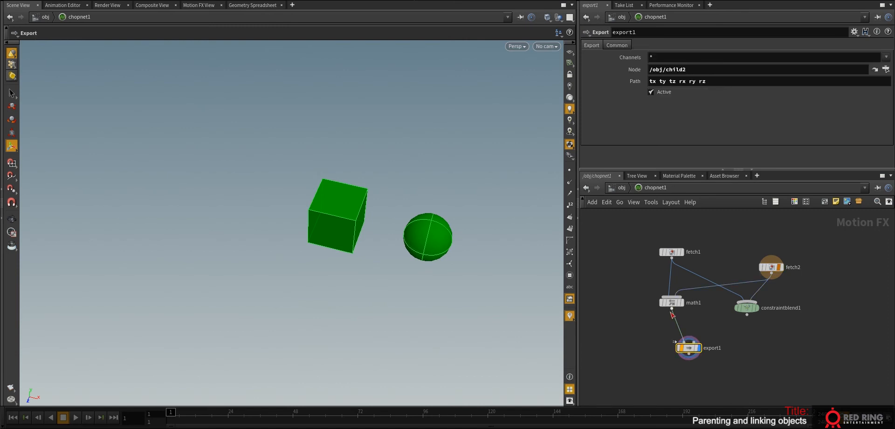
middle_click(671, 304)
middle_click(706, 351)
middle_drag(731, 351, 725, 323)
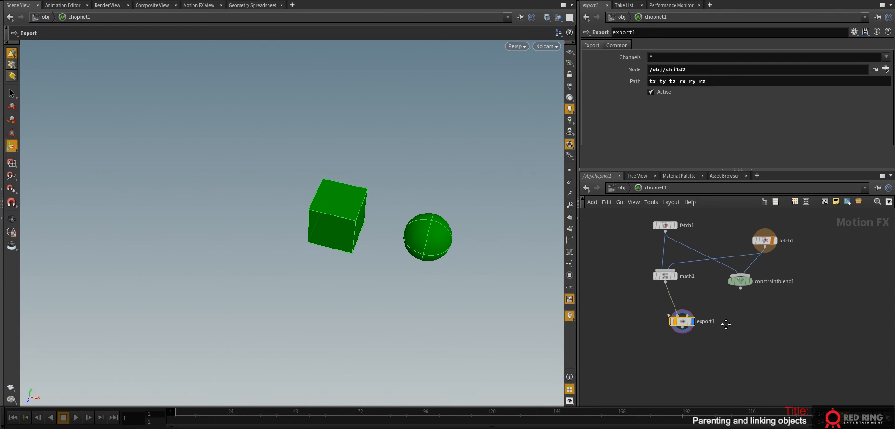
click(666, 276)
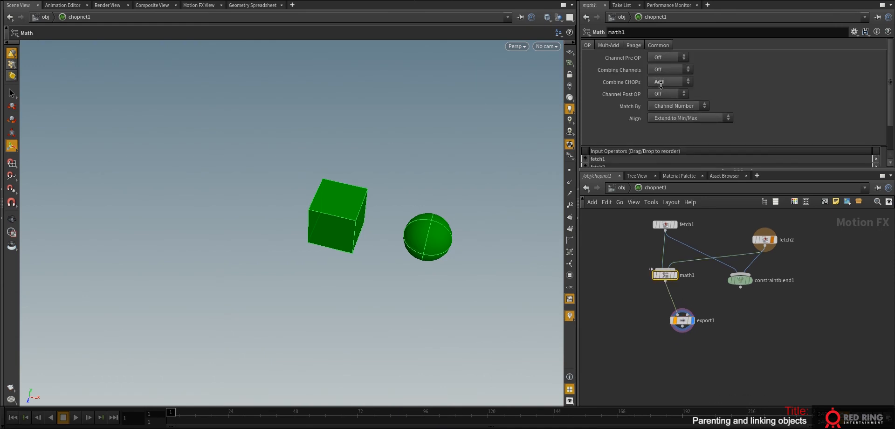
Select child2 at object level and examine its driven transform channels and pre-transform options.
click(622, 187)
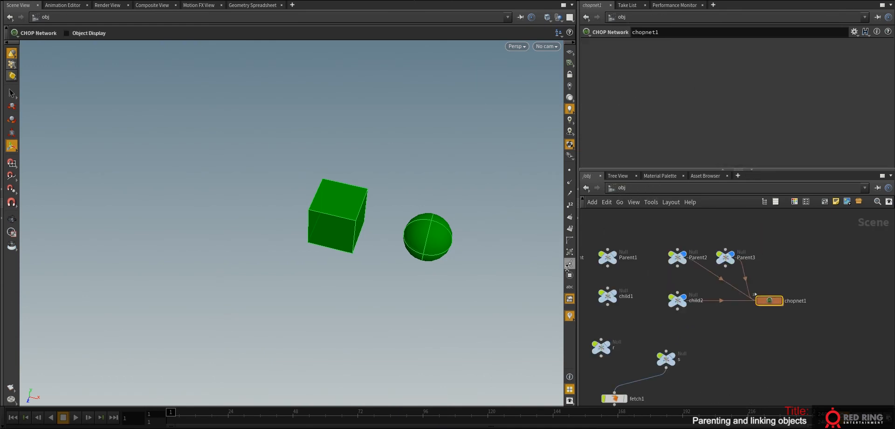
click(668, 305)
alt+drag(404, 228, 401, 297)
alt+right_drag(401, 298, 385, 255)
key(Return)
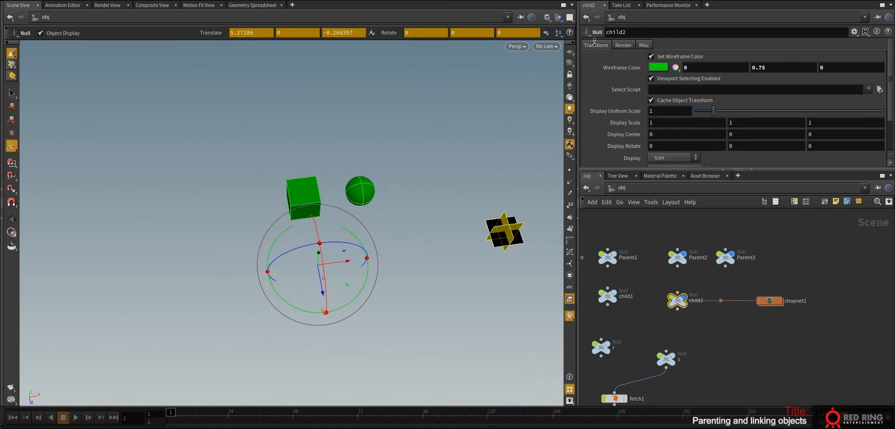
click(596, 45)
click(685, 129)
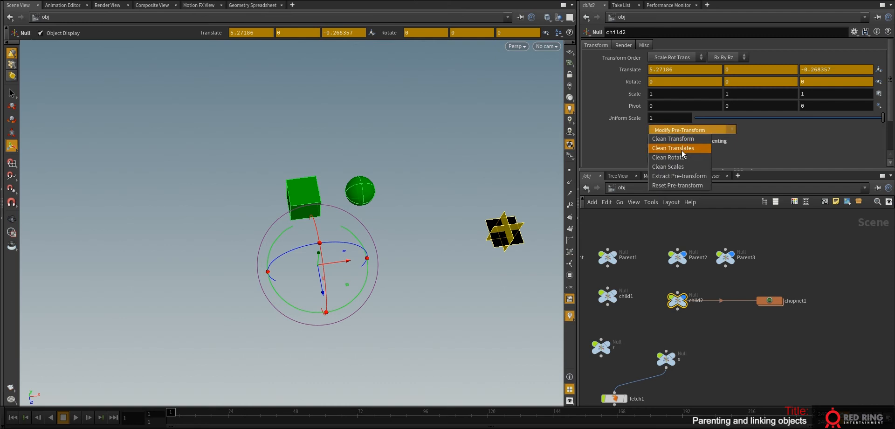
click(680, 172)
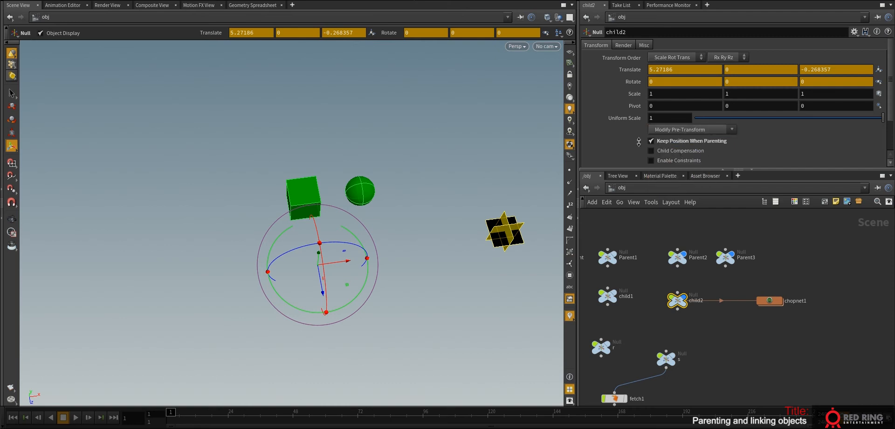
Move the Parent2 null along X to about -0.56 to test how child2 follows.
alt+drag(464, 240, 381, 241)
drag(678, 223, 706, 242)
click(675, 259)
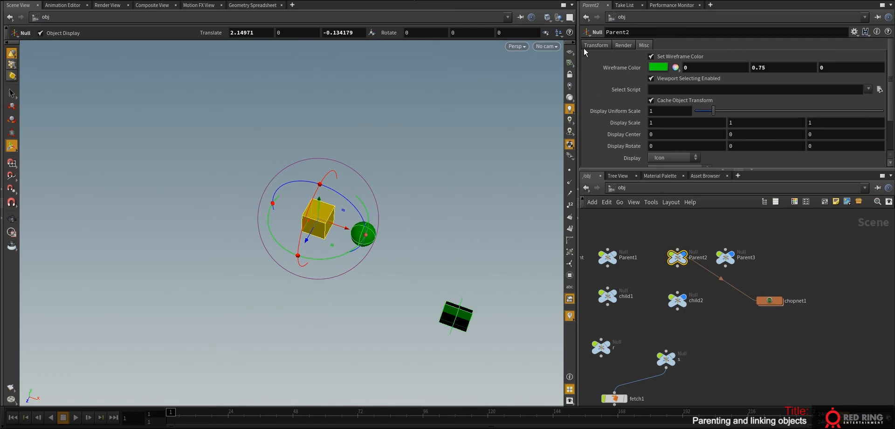
key(Escape)
drag(394, 195, 472, 245)
key(Return)
drag(346, 218, 209, 202)
Move the Parent3 null in the negative X direction to test its influence on child2.
click(350, 225)
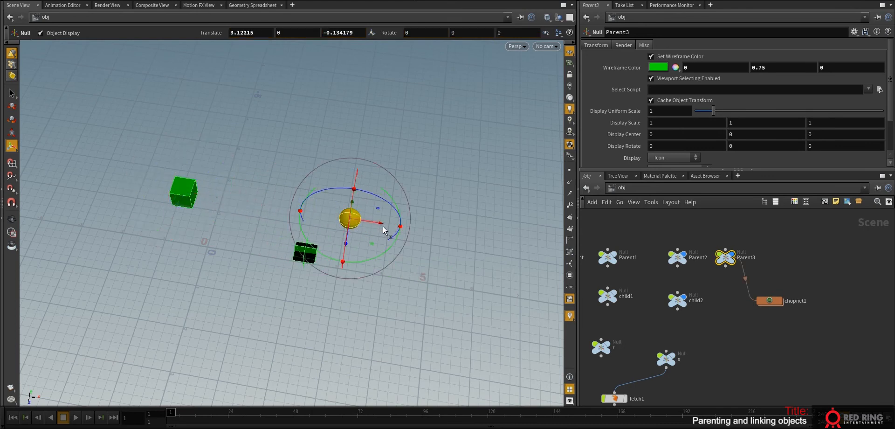
drag(375, 226, 286, 211)
alt+right_drag(286, 210, 335, 186)
alt+drag(335, 185, 225, 168)
Rotate the Parent2 and Parent3 nulls in turn to test their combined rotation on child2.
click(200, 169)
key(r)
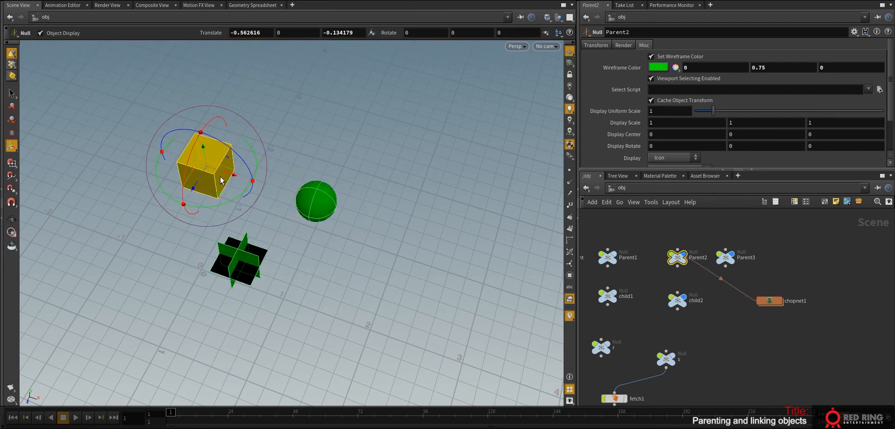
drag(231, 202, 210, 203)
click(320, 210)
drag(337, 235, 281, 234)
Scale up the Parent2 and Parent3 nulls to test whether scaling affects child2.
click(211, 166)
drag(231, 194, 210, 105)
key(e)
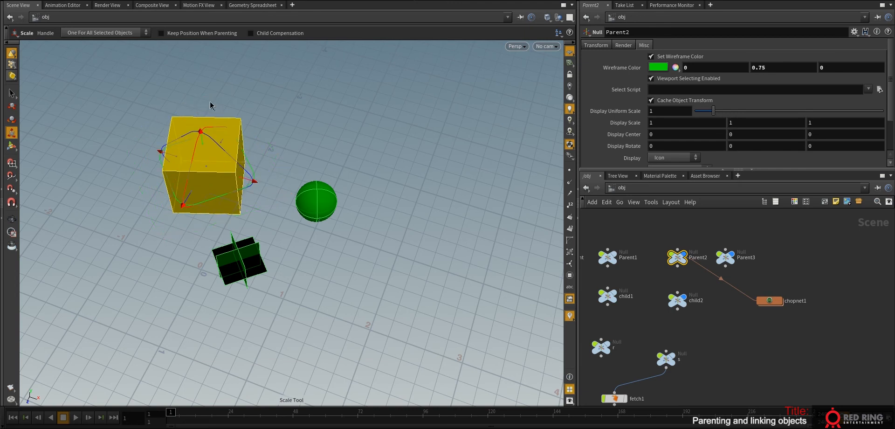
click(320, 197)
drag(300, 239, 410, 197)
drag(283, 216, 391, 205)
Open chopnet1, review the channels fetched by fetch1, and reposition fetch1 and math1.
double_click(767, 304)
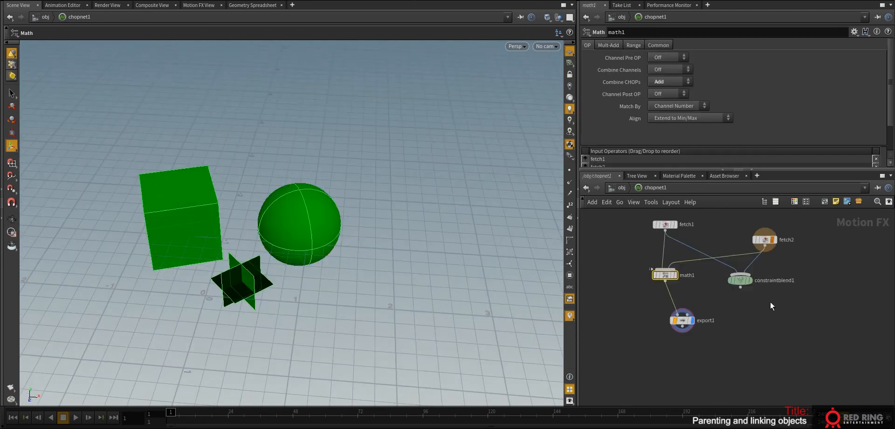
click(669, 224)
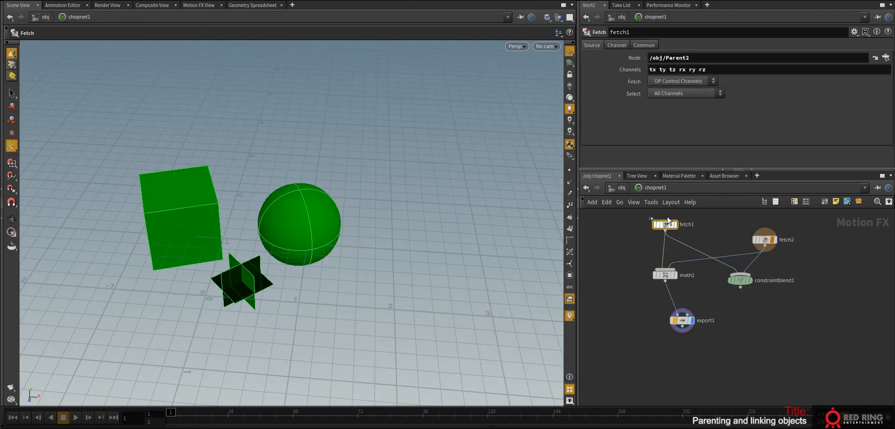
click(725, 70)
drag(664, 227, 646, 224)
drag(666, 277, 678, 282)
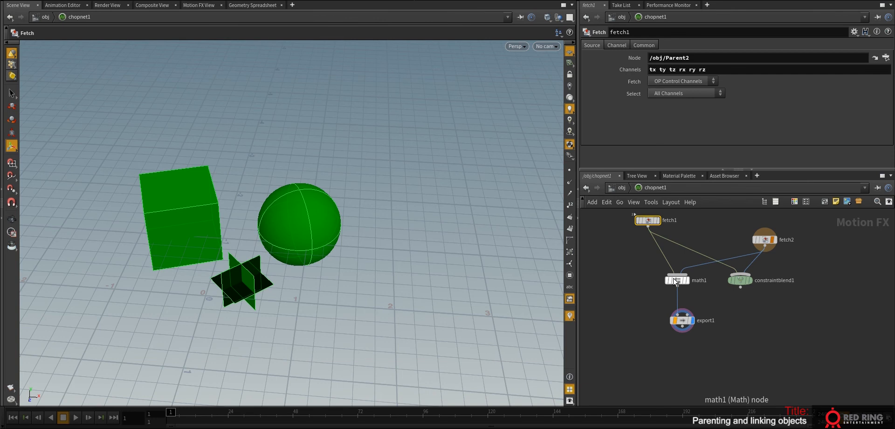
Add a Switch node to chopnet1, between the math1 and constraintblend1 nodes and export1.
click(706, 296)
key(Tab)
text(seq)
click(794, 242)
click(712, 304)
Wire math1 and constraintblend1 into switch1, feed its output into export1, and place export1 beneath it.
click(677, 286)
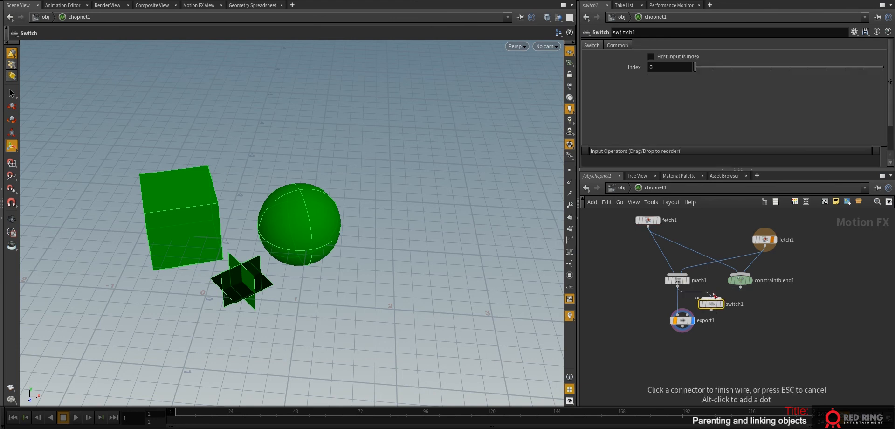
click(698, 297)
click(740, 287)
click(711, 298)
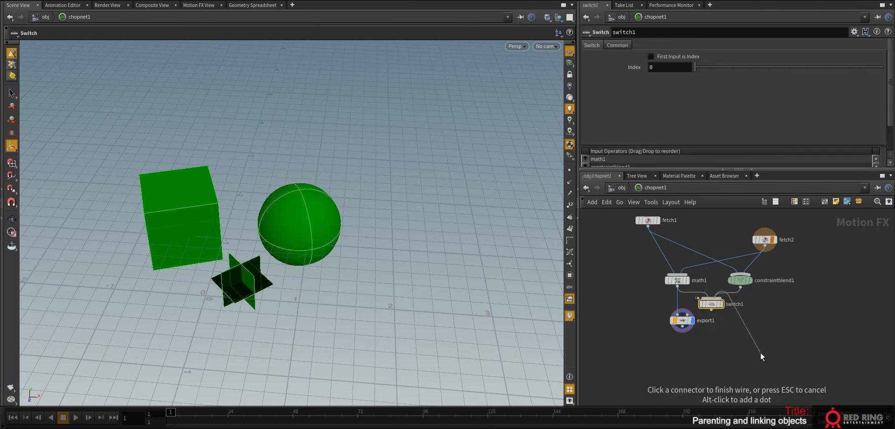
click(682, 310)
drag(686, 325, 715, 339)
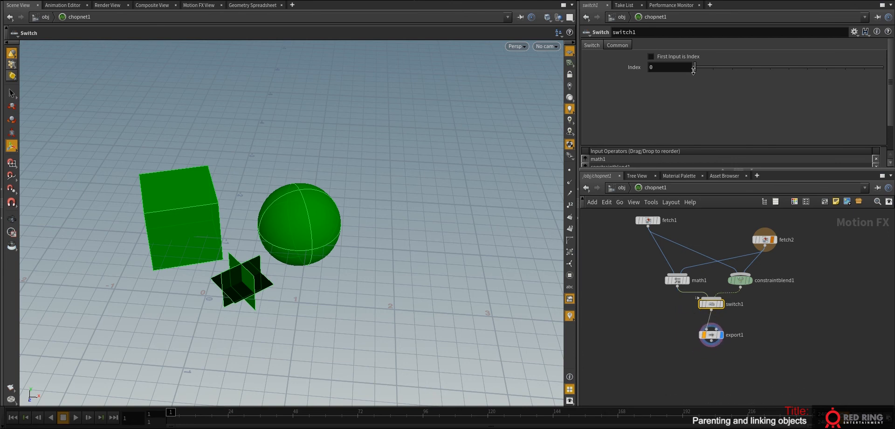
Set switch1's Index to 1 to use constraintblend1, and select the Parent3 sphere in the viewport.
drag(694, 67, 709, 68)
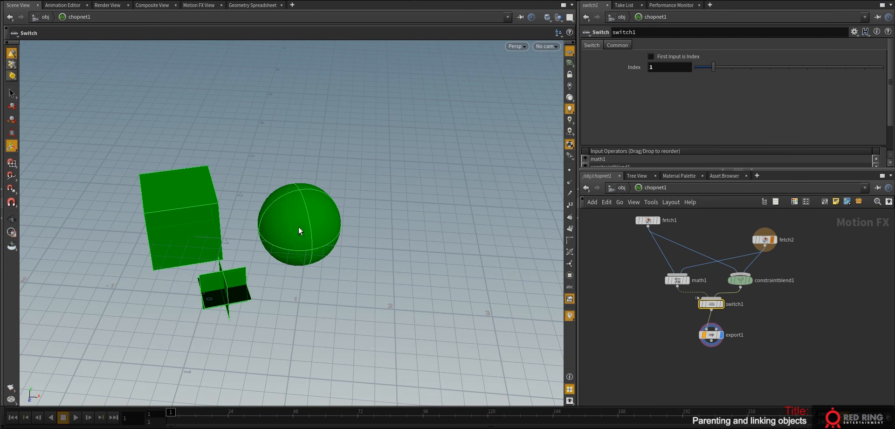
drag(740, 280, 741, 283)
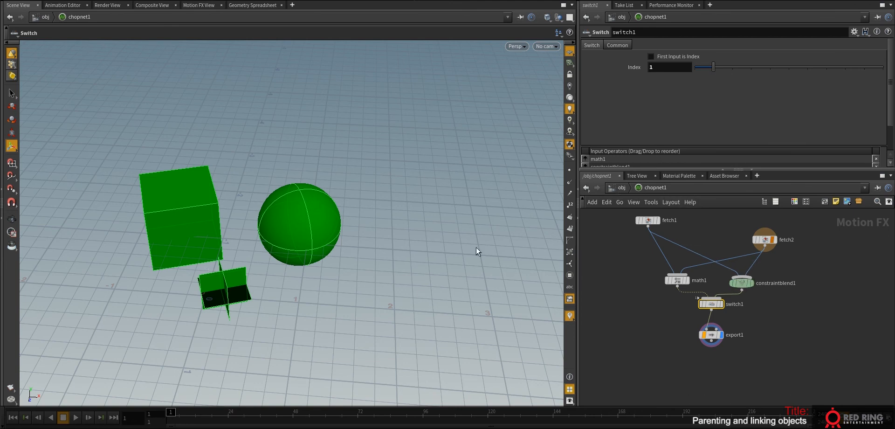
key(s)
click(306, 223)
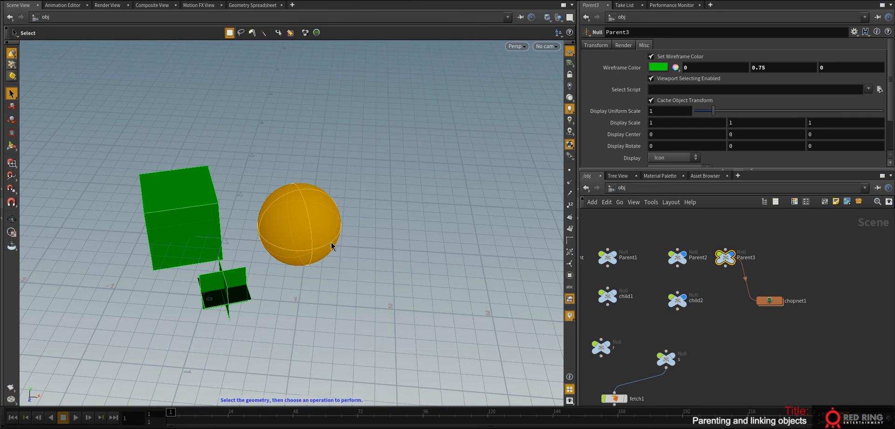
Re-enter chopnet1 and show its channels in the Motion FX View with one graph per CHOP.
click(768, 300)
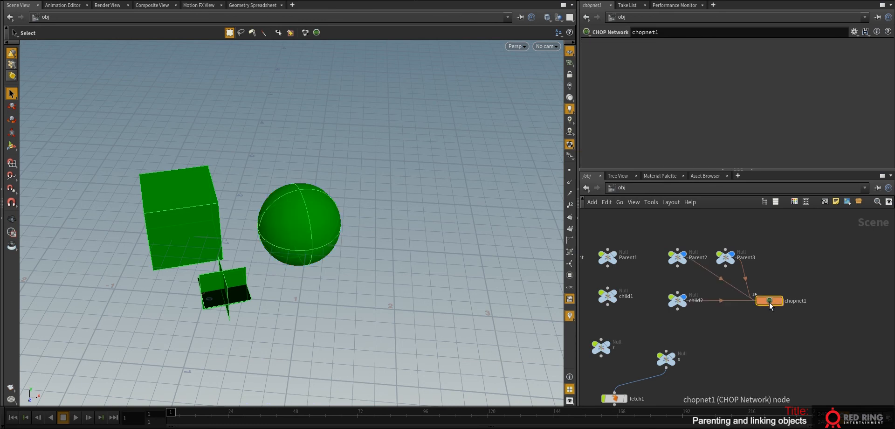
double_click(769, 300)
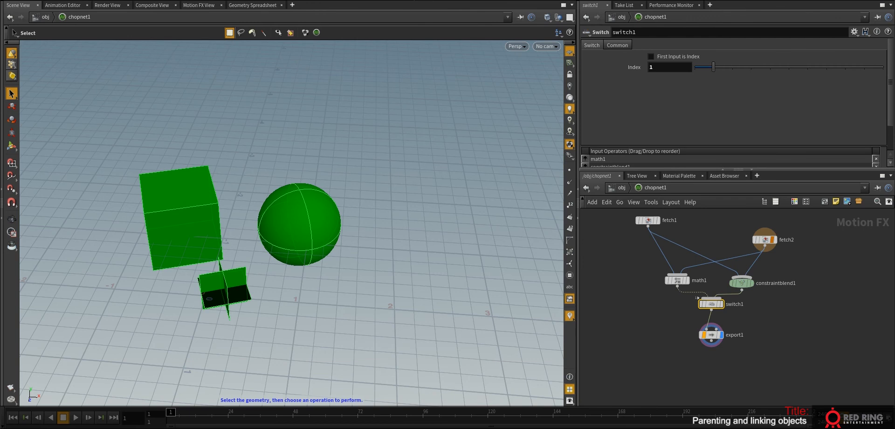
click(199, 5)
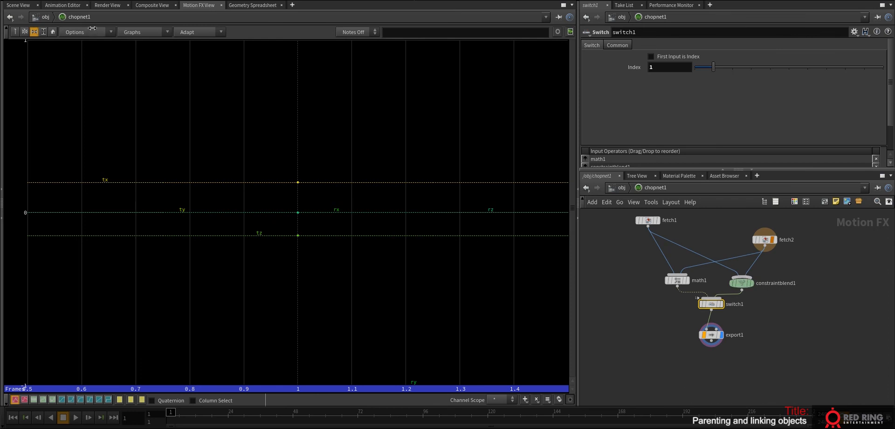
click(133, 31)
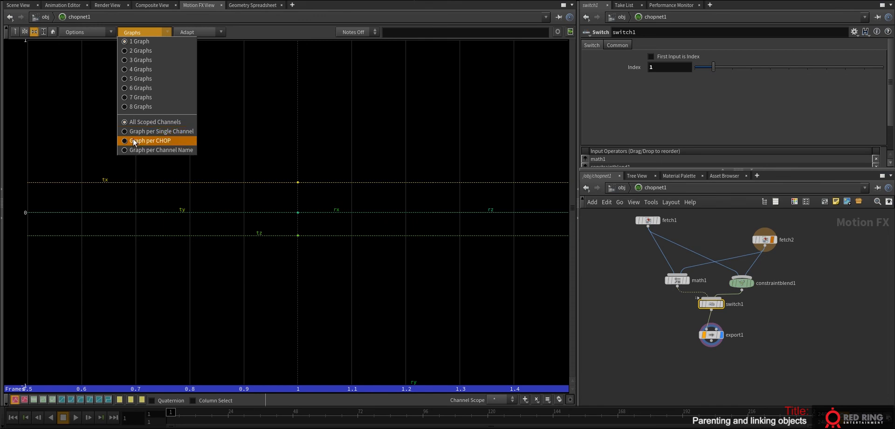
Display the fetch1 and fetch2 channels alongside export1 and split the channel view into 3 Graphs.
click(640, 231)
click(658, 220)
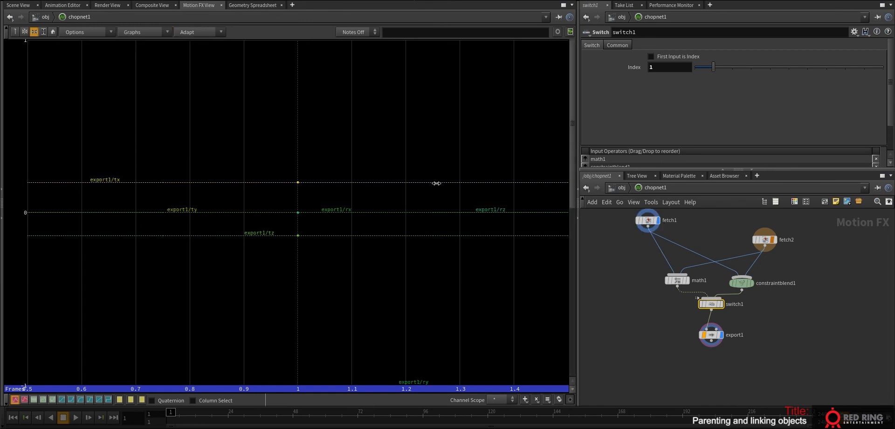
click(771, 240)
click(131, 33)
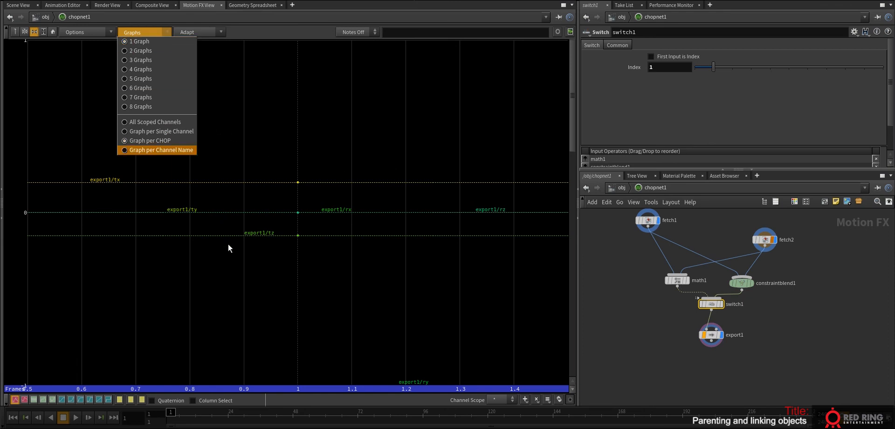
click(132, 59)
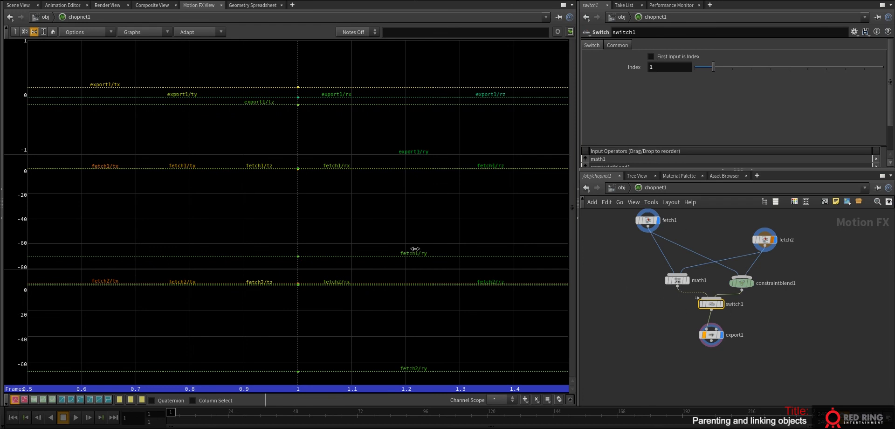
click(128, 33)
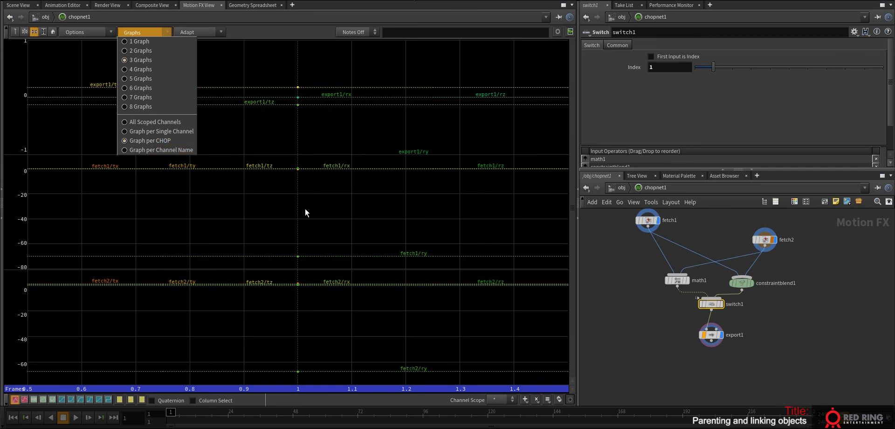
click(296, 222)
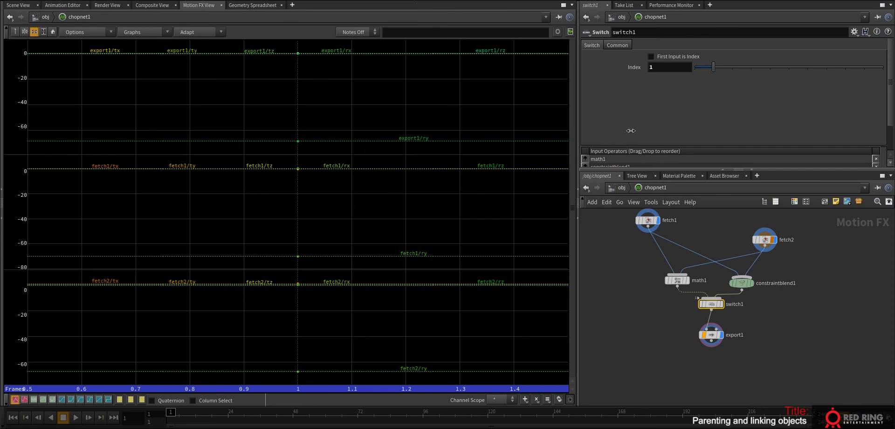
Add a Scene View pane tab above the network and orbit it to show the cube, sphere and child2.
click(709, 5)
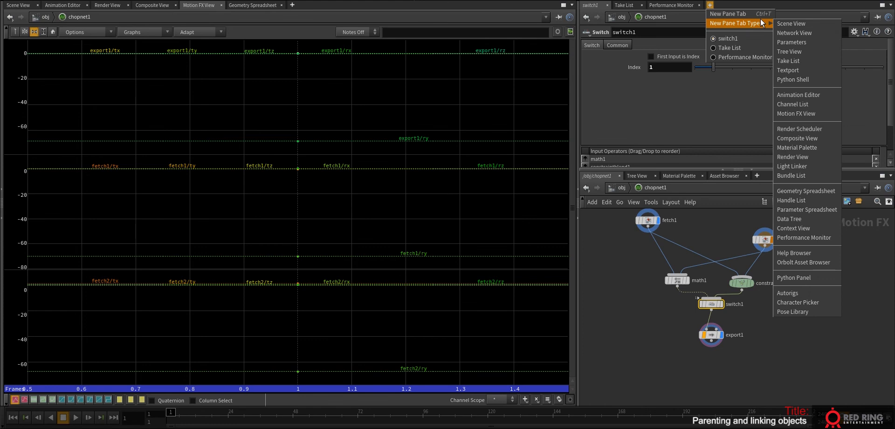
click(783, 23)
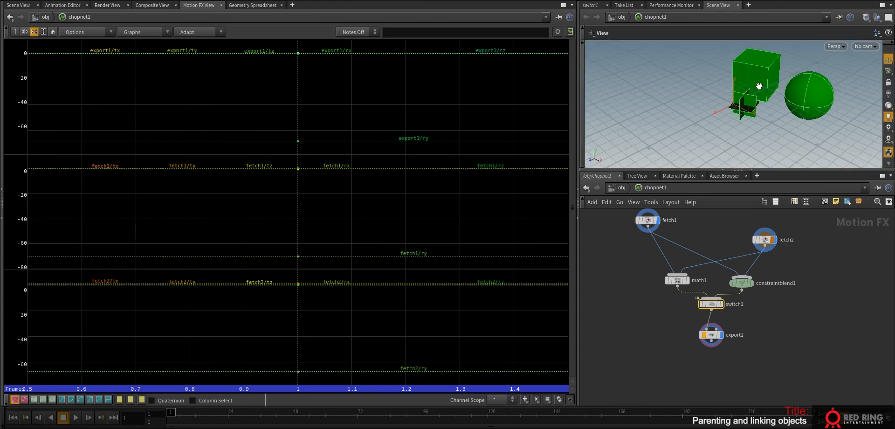
drag(772, 110, 682, 83)
key(t)
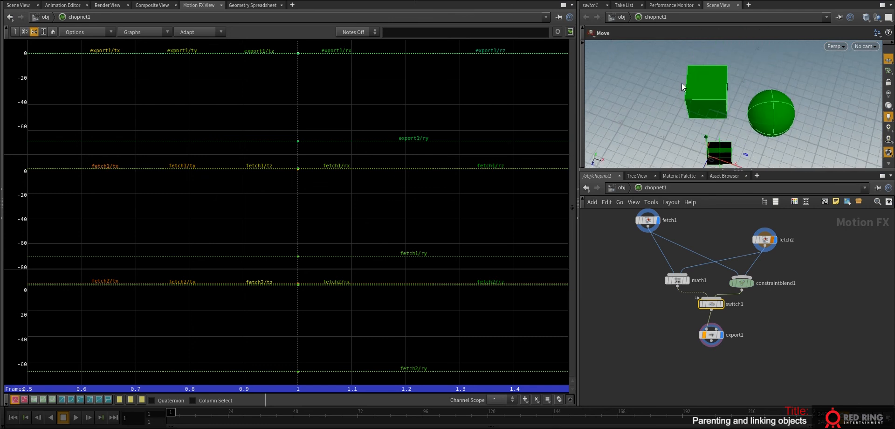
Move the Parent2 cube in the negative X direction to test how the fetch1 and export1 channels respond.
key(s)
click(708, 85)
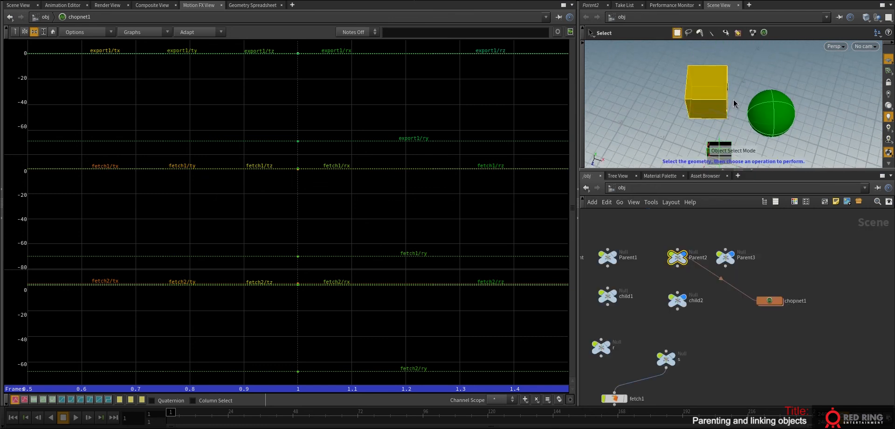
key(t)
drag(720, 131, 669, 88)
alt+drag(717, 116, 730, 133)
drag(681, 12, 702, 124)
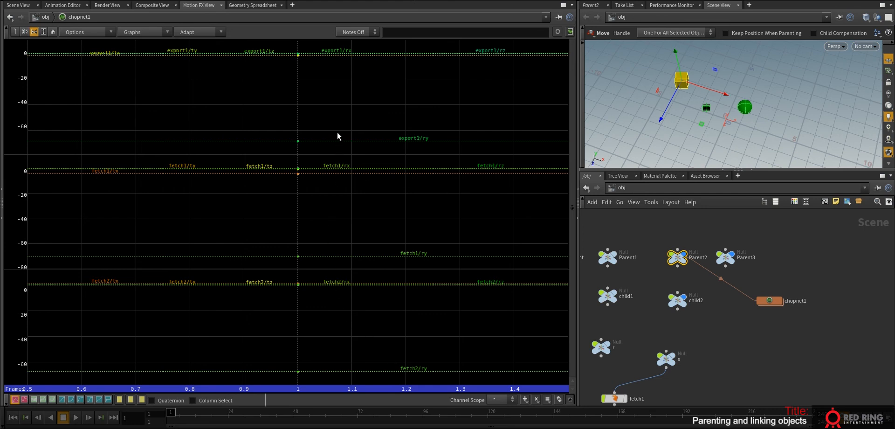
mouse_move(340, 74)
middle_down()
mouse_move(326, 92)
mouse_move(338, 74)
middle_up()
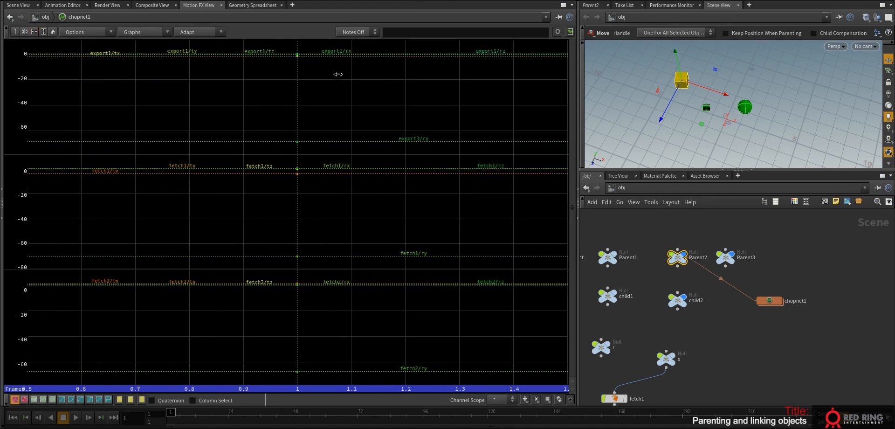
Re-enter chopnet1 and reset the display flags so the graphs are ordered fetch1, fetch2, export1.
double_click(770, 300)
middle_drag(773, 306, 759, 354)
click(720, 278)
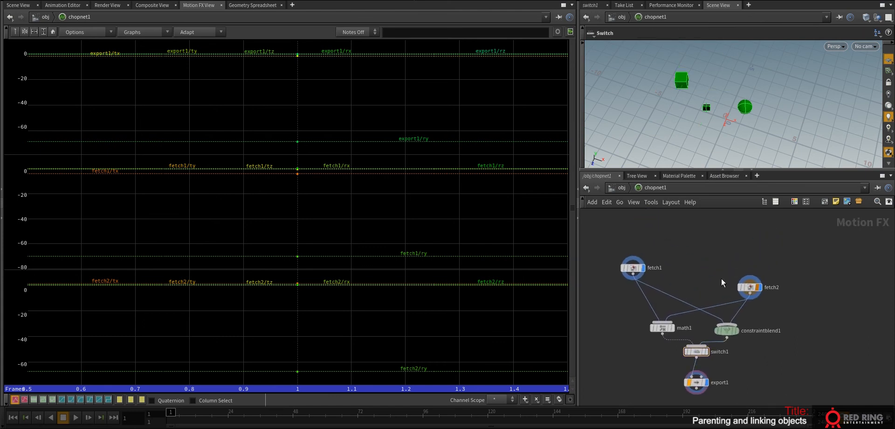
click(643, 266)
click(760, 287)
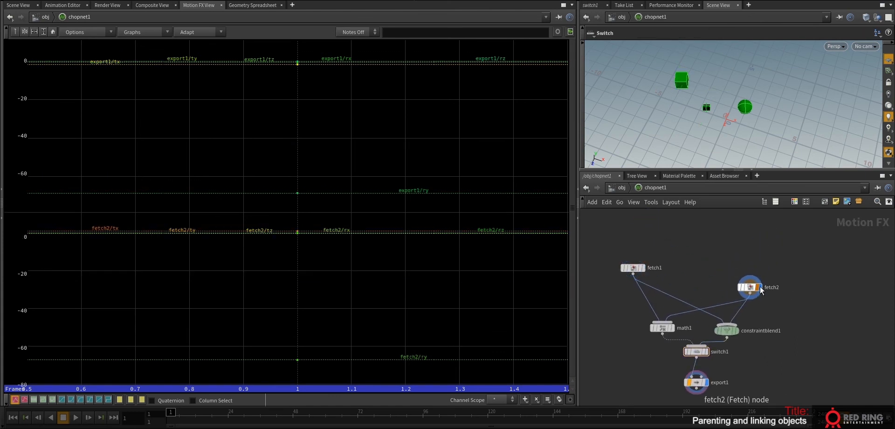
click(706, 383)
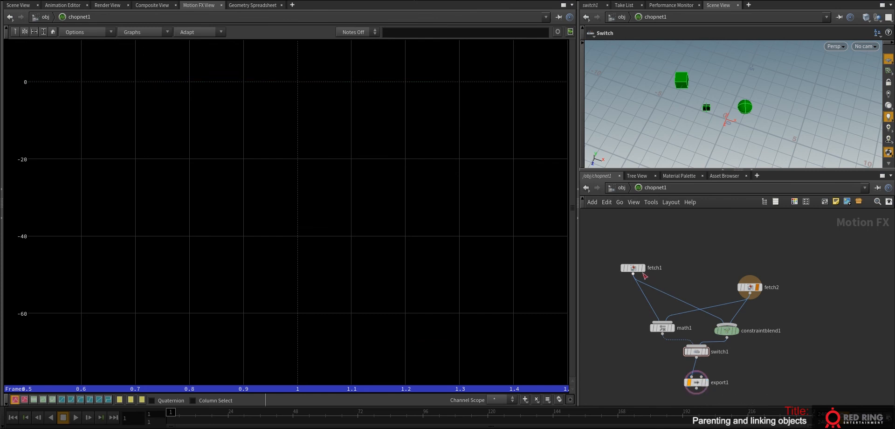
click(643, 267)
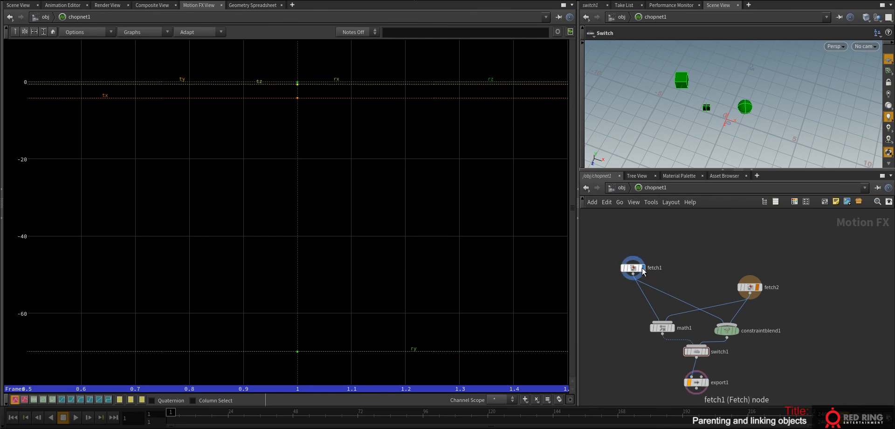
click(761, 289)
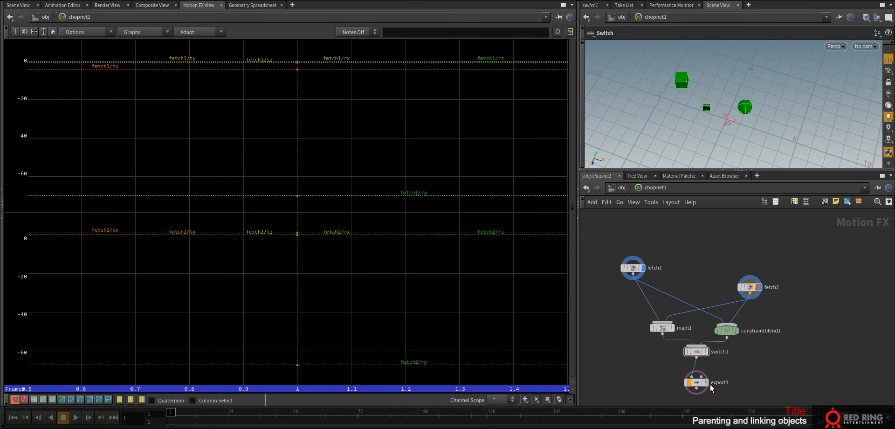
click(706, 383)
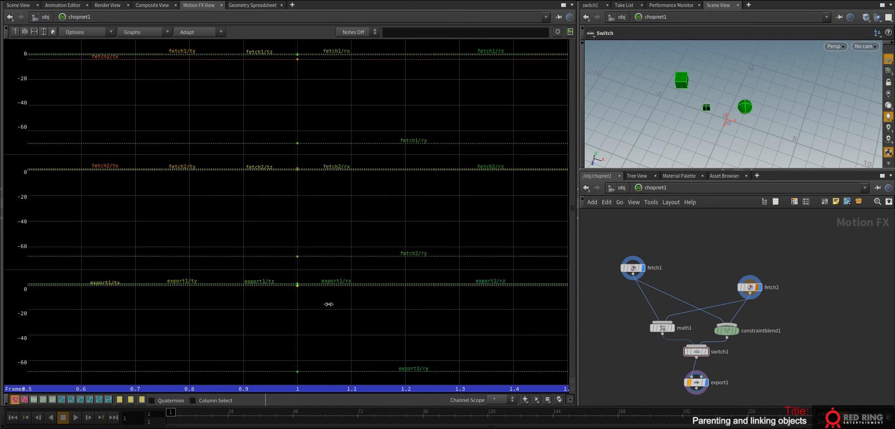
Show switch1's parameters over the network and set its Index to 0 to use math1.
middle_drag(663, 313, 683, 308)
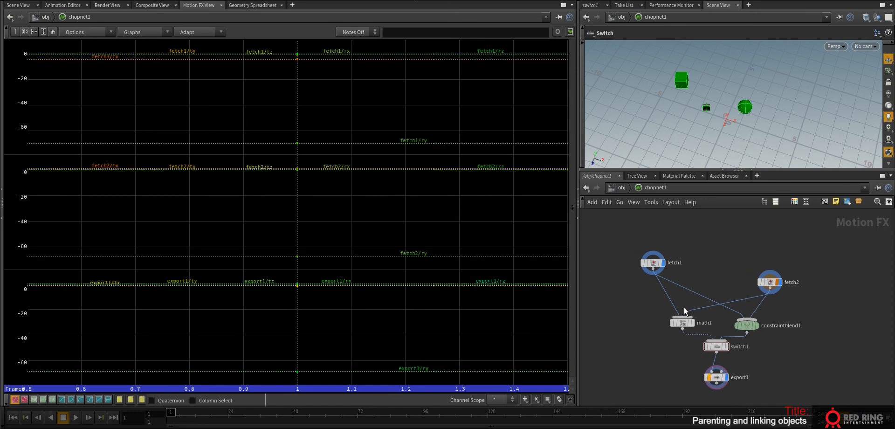
click(716, 346)
key(p)
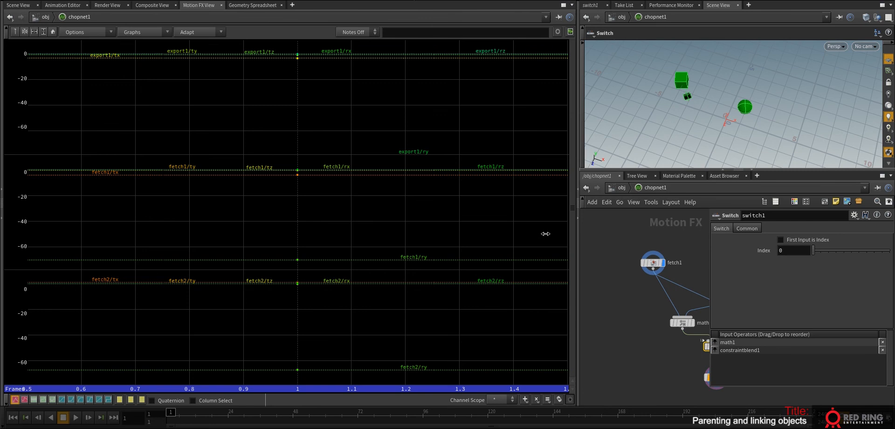
middle_drag(640, 334, 589, 330)
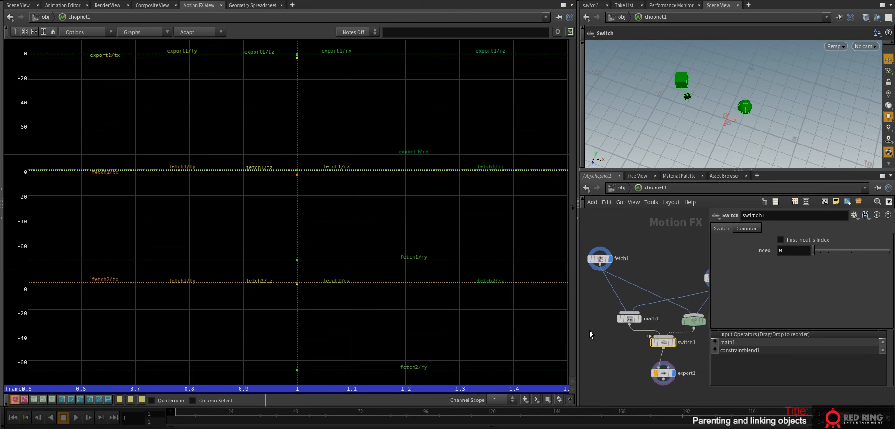
Examine math1's operation settings and how it combines its input CHOPs.
click(629, 320)
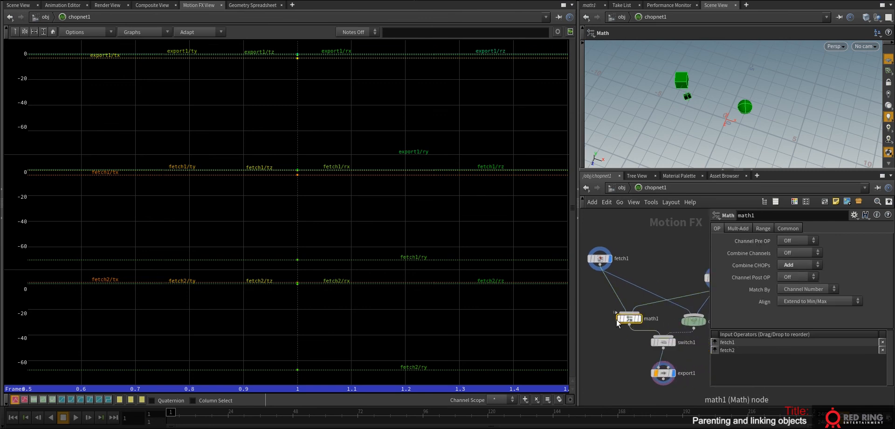
middle_drag(621, 354, 626, 326)
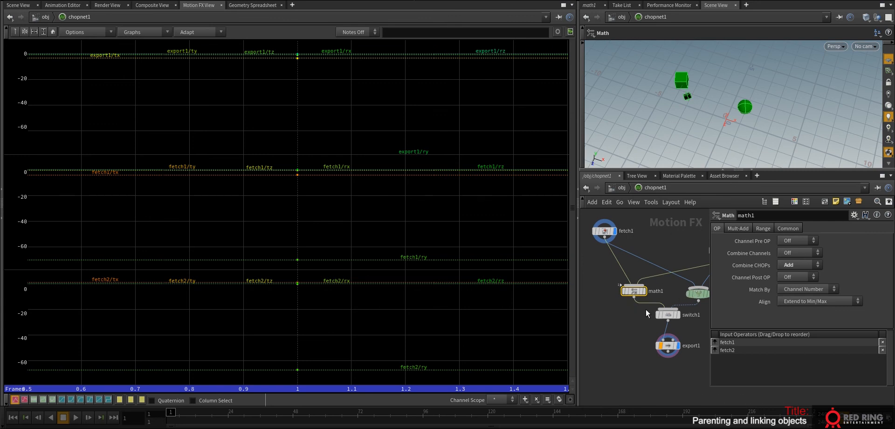
middle_drag(625, 325, 624, 343)
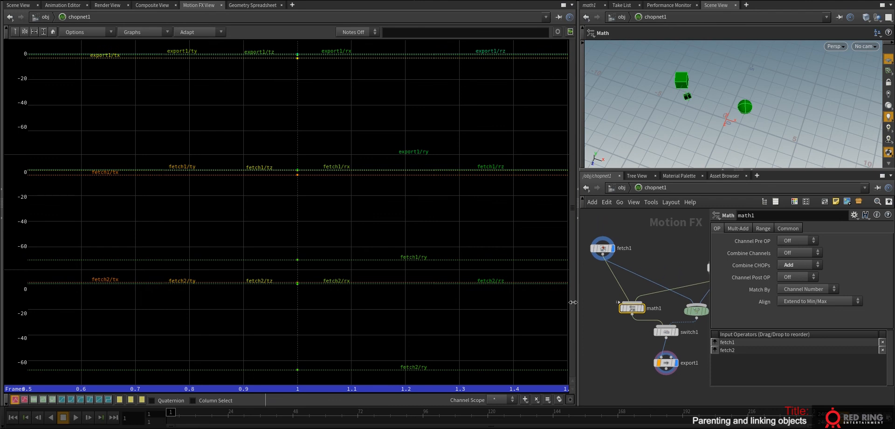
Hide the parameter overlay and reposition fetch1 more directly above math1.
key(p)
middle_drag(733, 302, 782, 299)
scroll(784, 297, up, 3)
key(h)
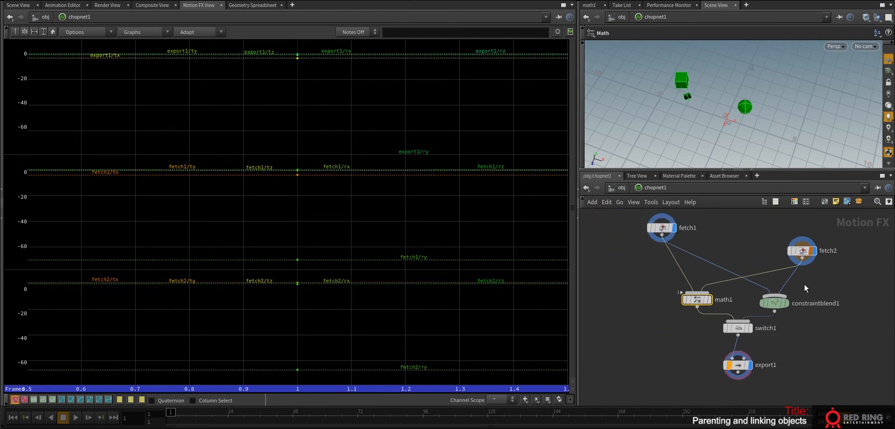
drag(644, 229, 673, 243)
middle_drag(629, 288, 630, 279)
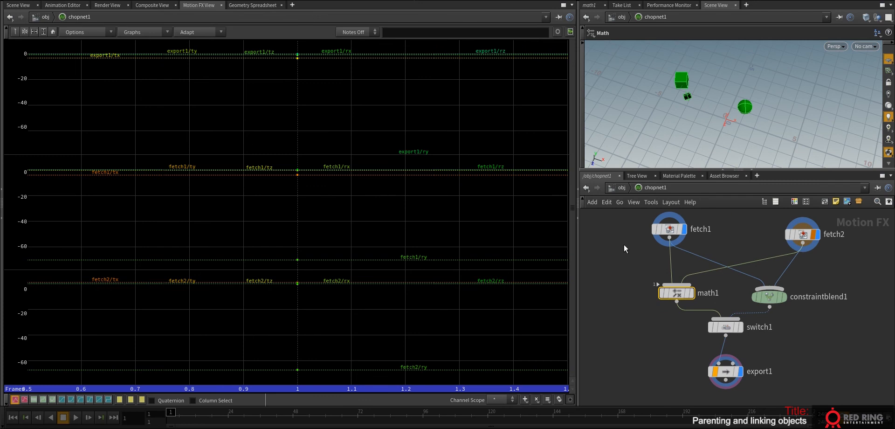
Switch the large pane back to the Scene View and frame the parent objects and child2 in selection mode.
click(17, 5)
key(Escape)
drag(380, 169, 335, 246)
middle_drag(336, 246, 371, 255)
key(s)
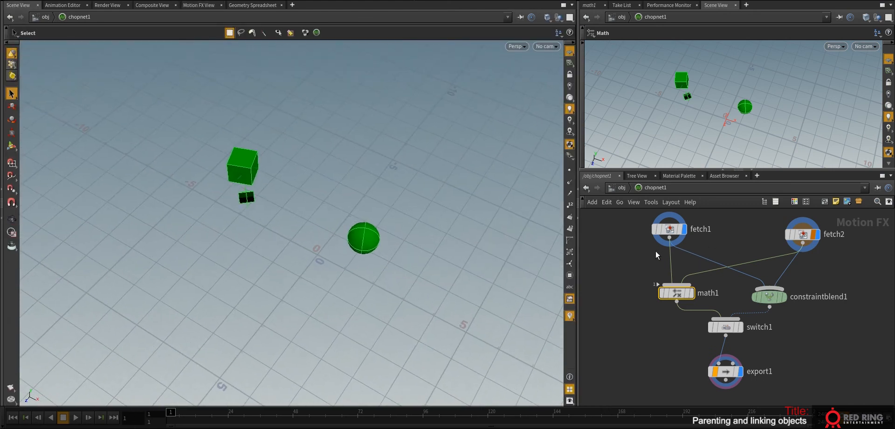
Browse the Constraints category of nodes that can be added to chopnet1.
middle_drag(827, 341, 761, 334)
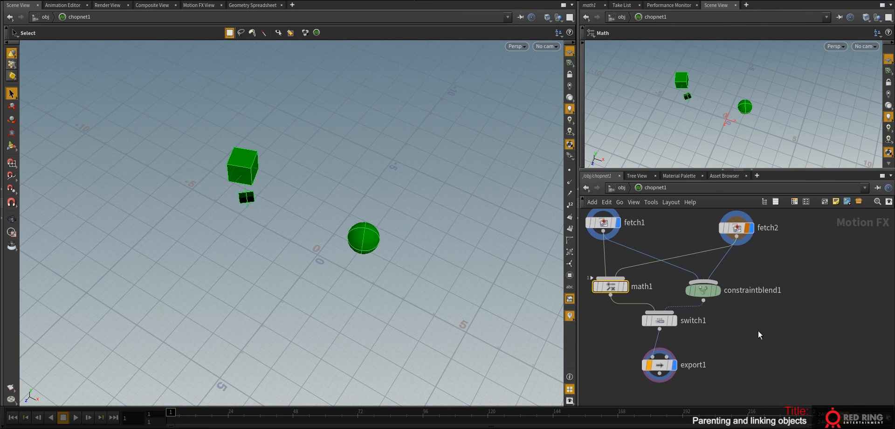
key(Tab)
mouse_move(770, 325)
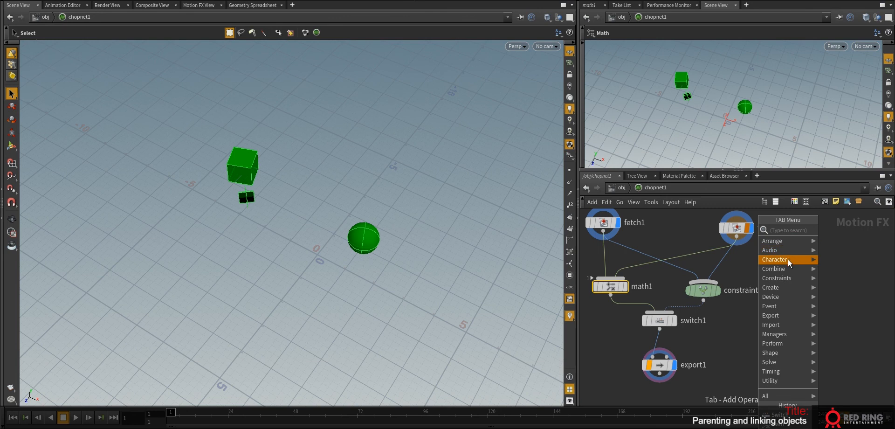
mouse_move(792, 278)
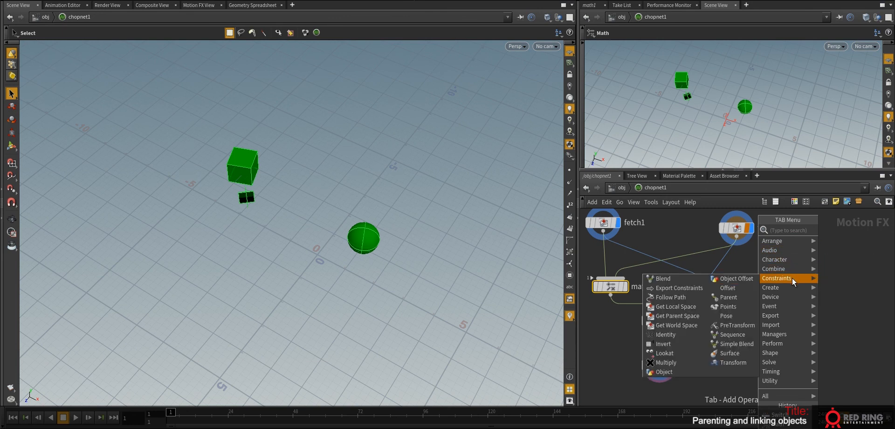